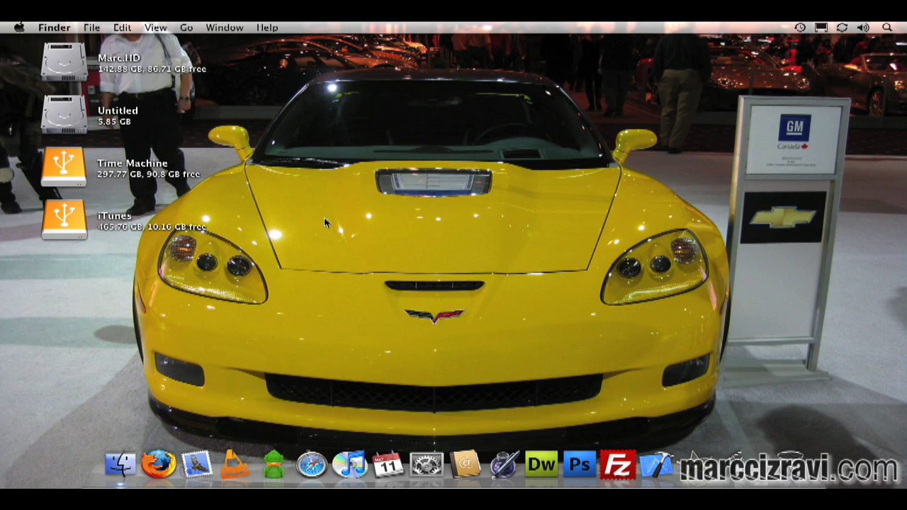
Launch Firefox, load the Let Me Teach You Something blog and go to its Tutorials page
left_click(158, 464)
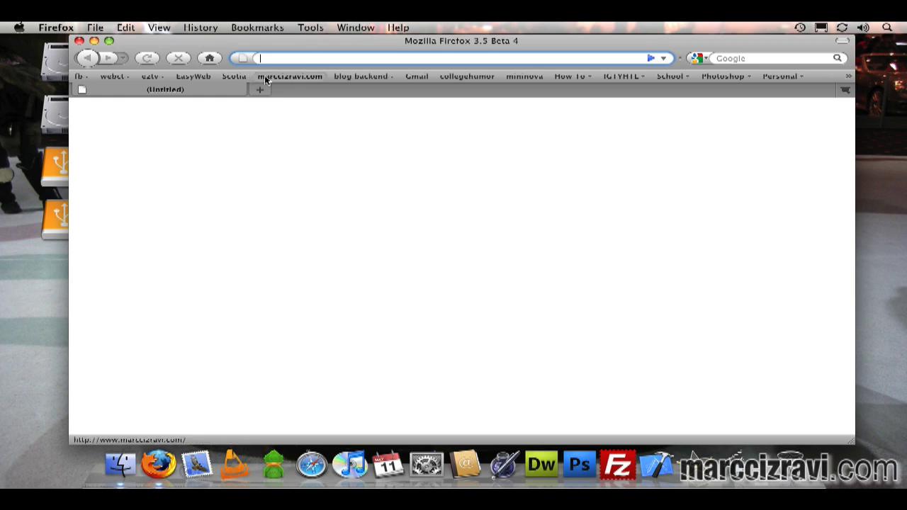
left_click(268, 79)
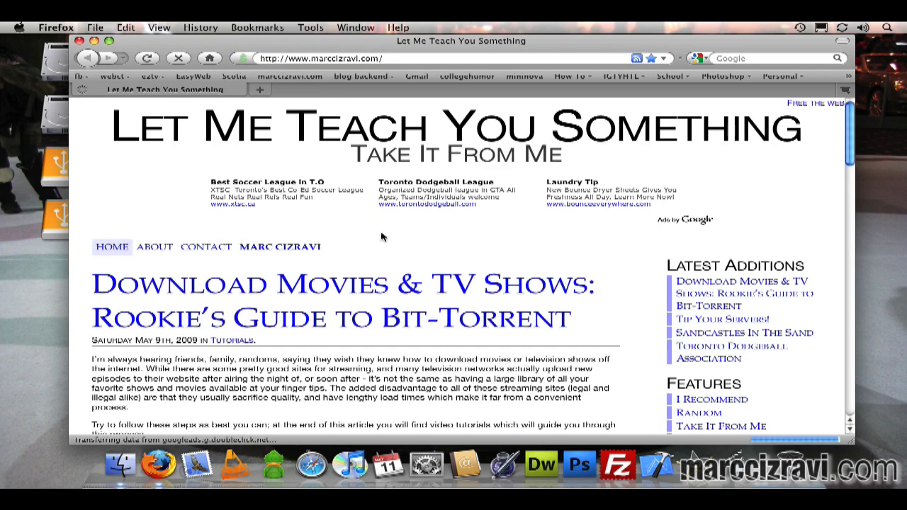
scroll(638, 303, "down", 1)
left_click_drag(590, 288, 535, 220)
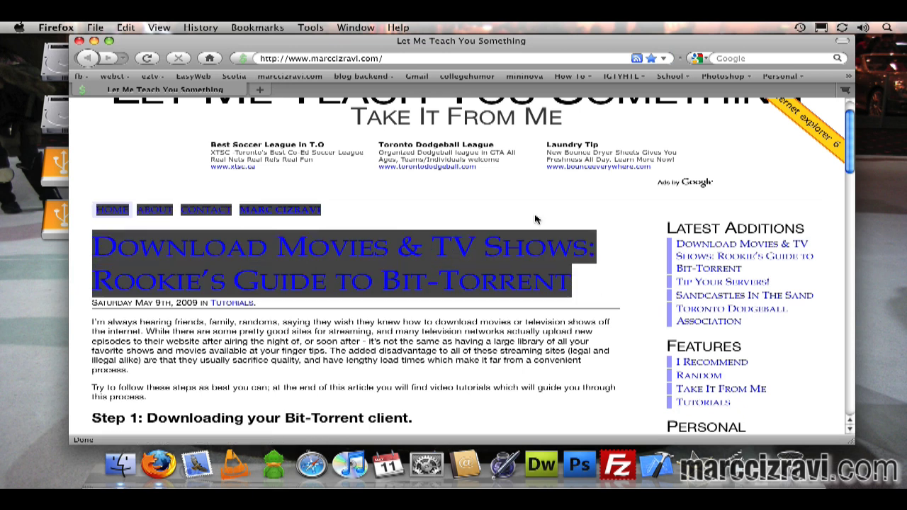
left_click(541, 229)
scroll(695, 319, "down", 2)
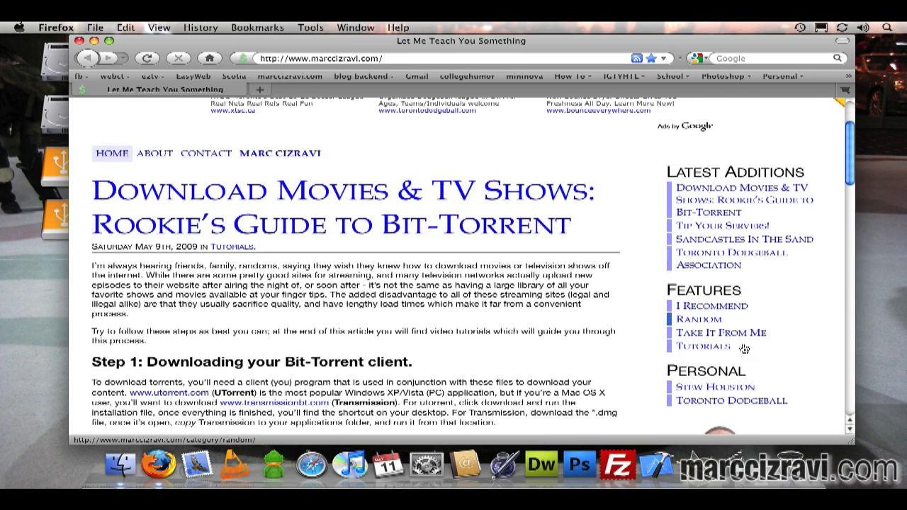
left_click(691, 346)
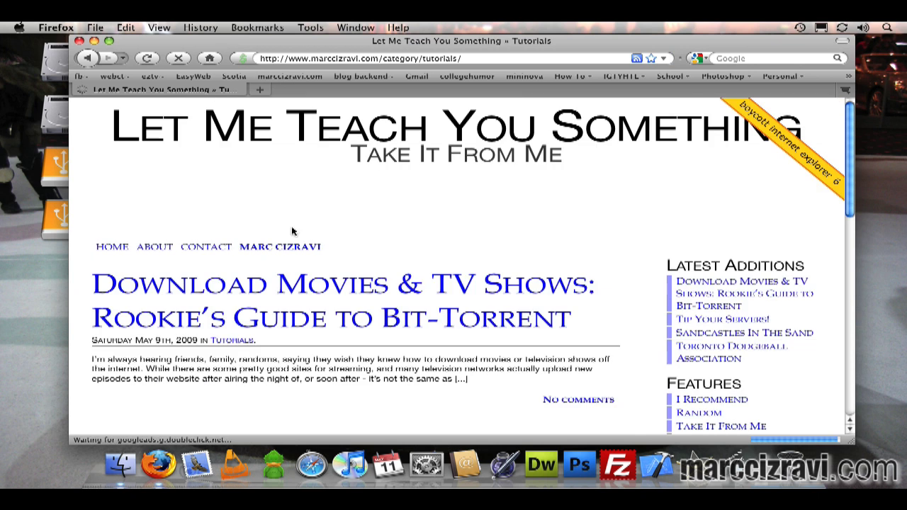
Open the Rookie's Guide to Bit-Torrent article and read down through Step 1
scroll(321, 310, "down", 1)
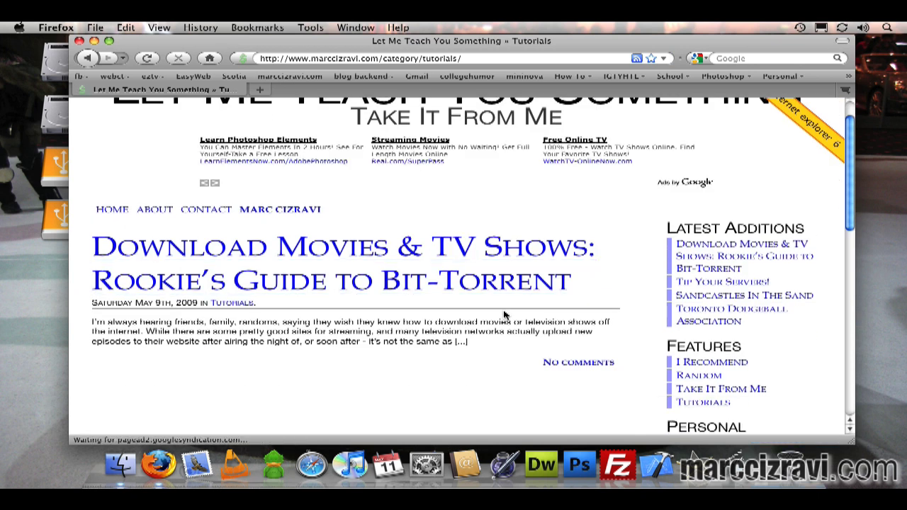
scroll(383, 231, "down", 2)
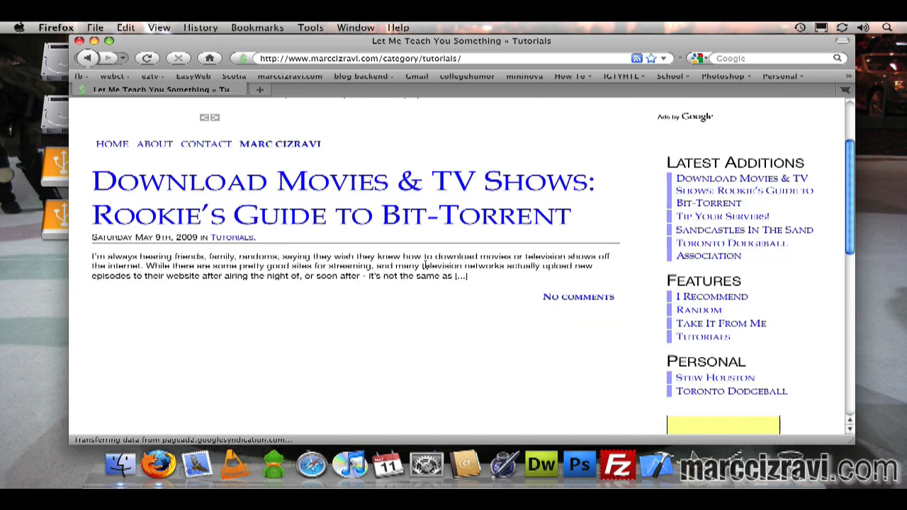
left_click(431, 186)
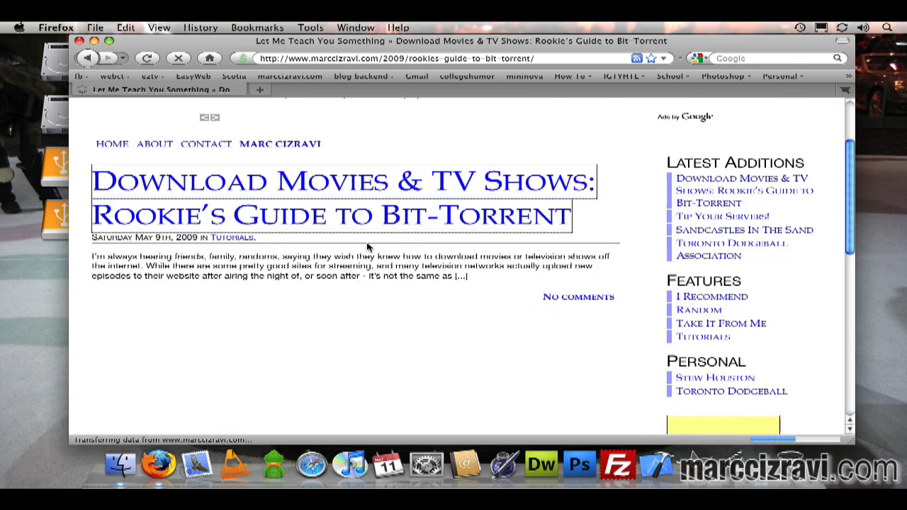
scroll(171, 288, "down", 1)
scroll(171, 288, "down", 6)
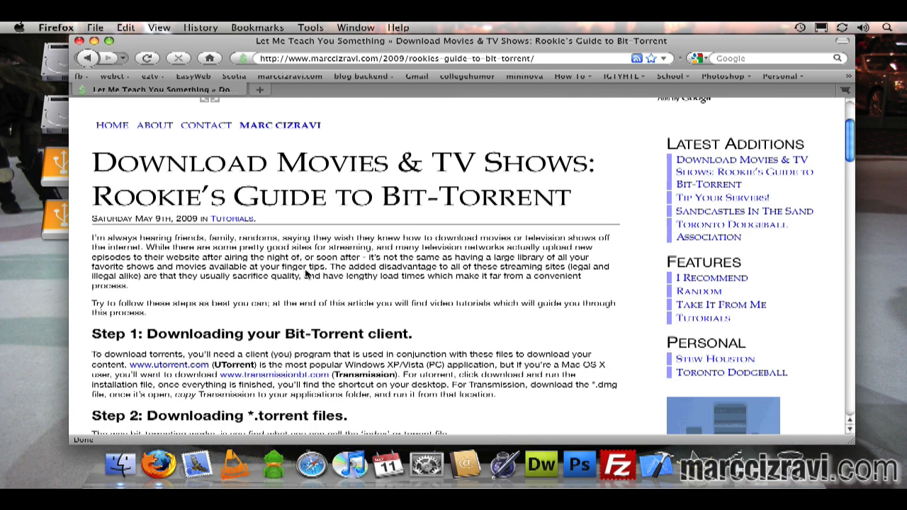
triple_click(98, 250)
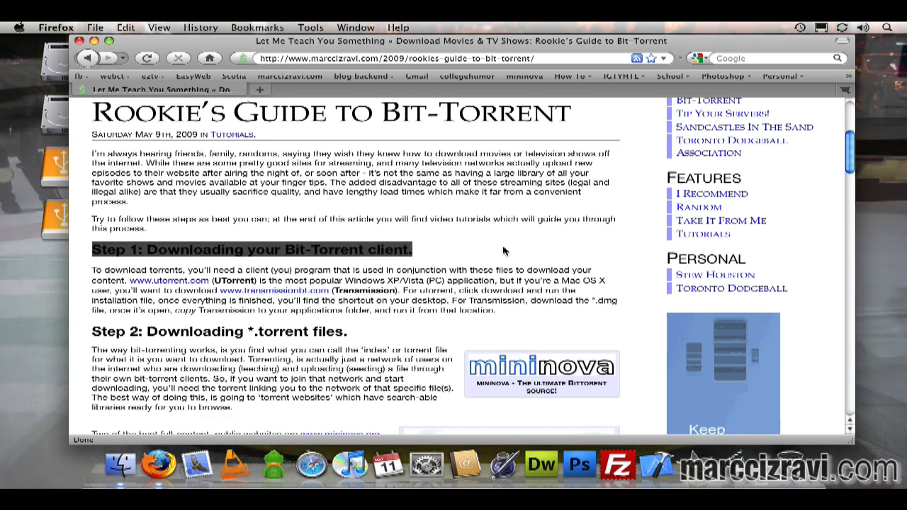
triple_click(191, 245)
left_click_drag(192, 241, 92, 246)
left_click(92, 246)
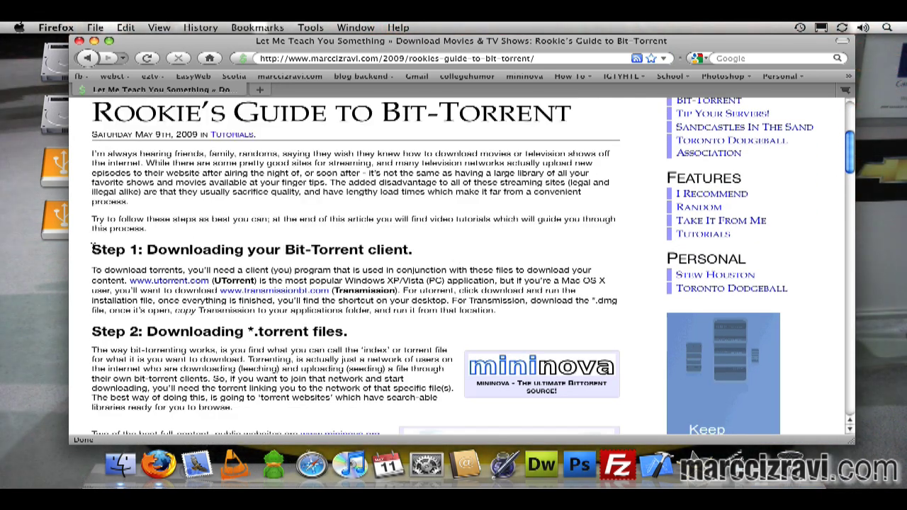
scroll(546, 251, "down", 1)
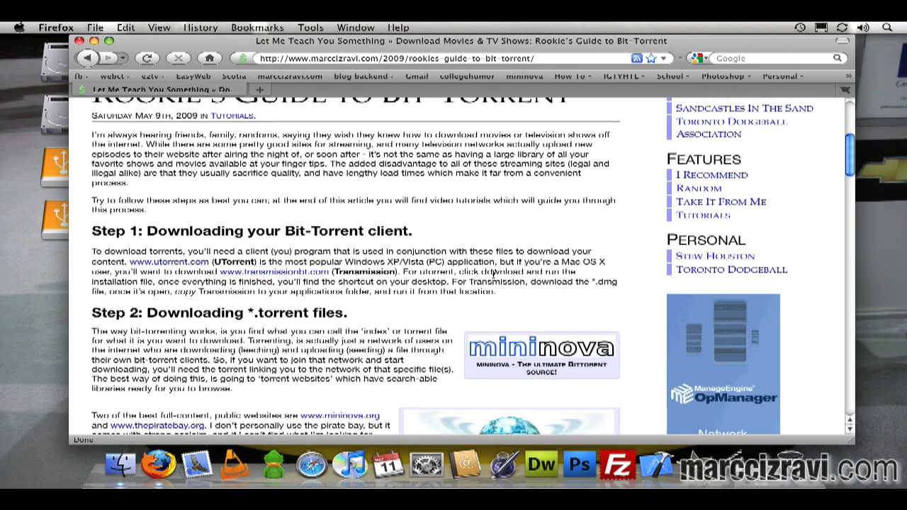
Download Transmission-1.60.dmg for Mac OS X from the Transmission website, then close the downloads list
left_click(275, 276)
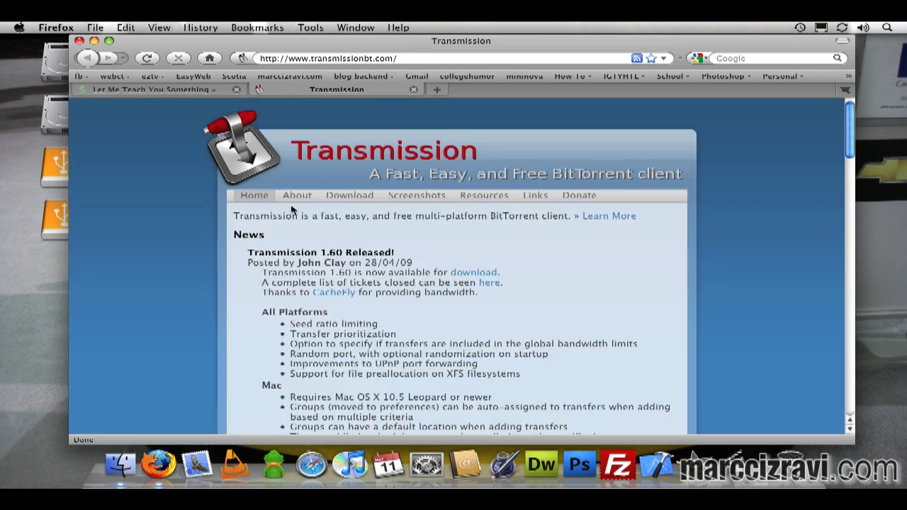
left_click(358, 203)
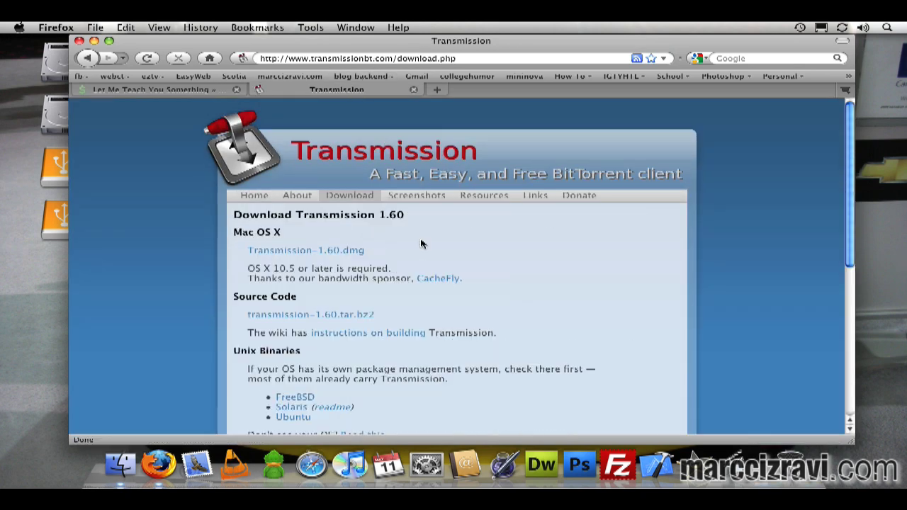
left_click(287, 251)
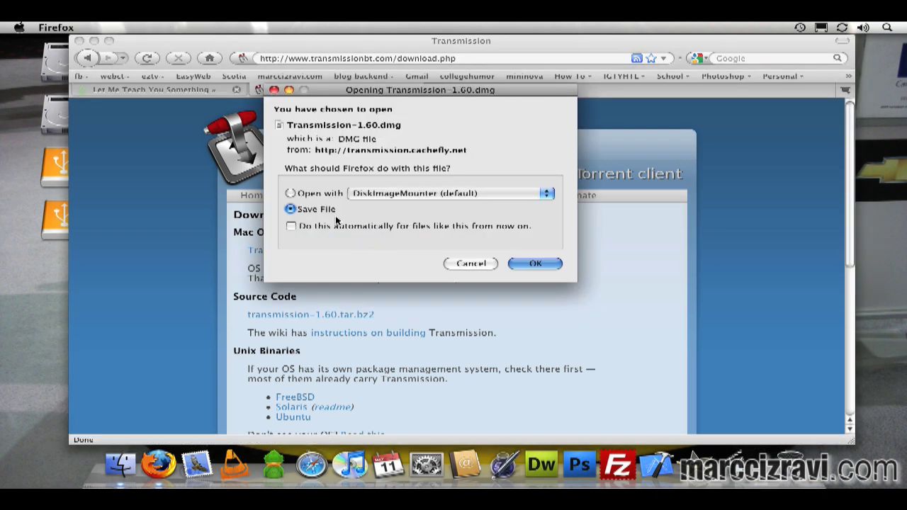
left_click(537, 263)
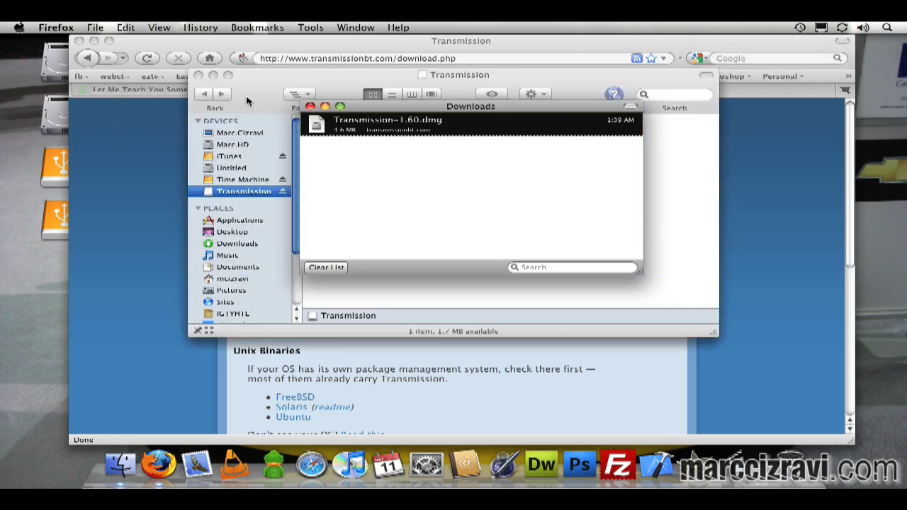
left_click(309, 106)
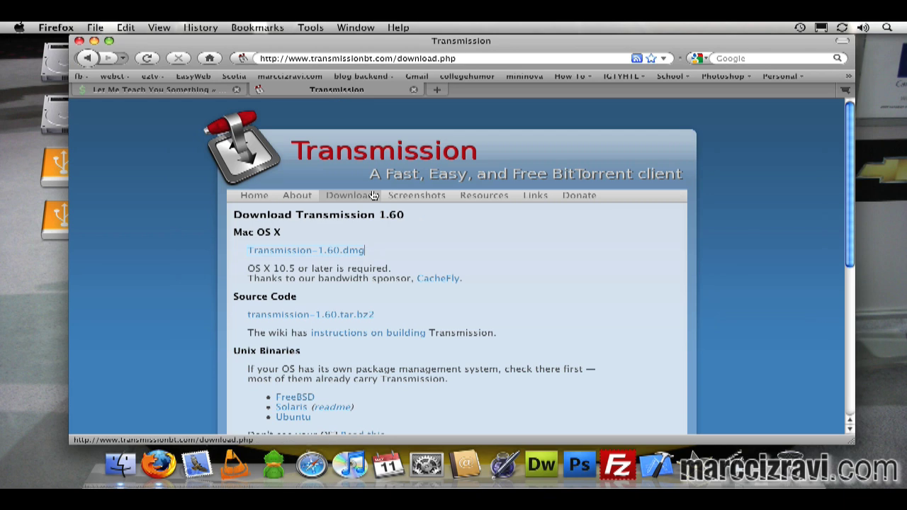
Copy Transmission.app into Applications and eject the Transmission disk image
left_click(122, 479)
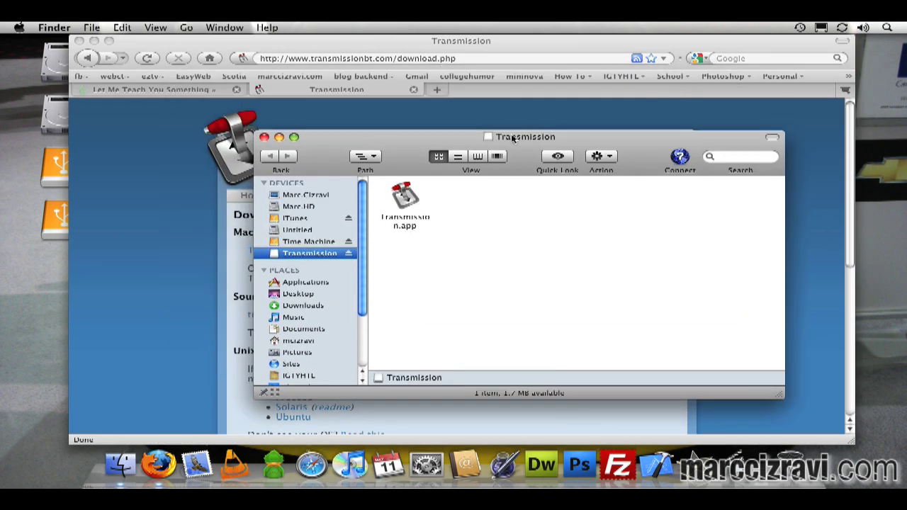
left_click(416, 225)
left_click_drag(409, 189, 304, 284)
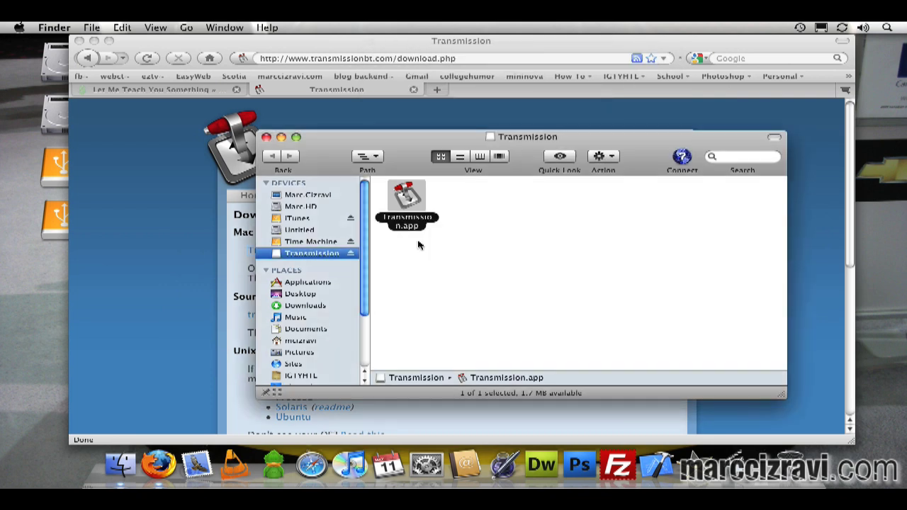
left_click(451, 255)
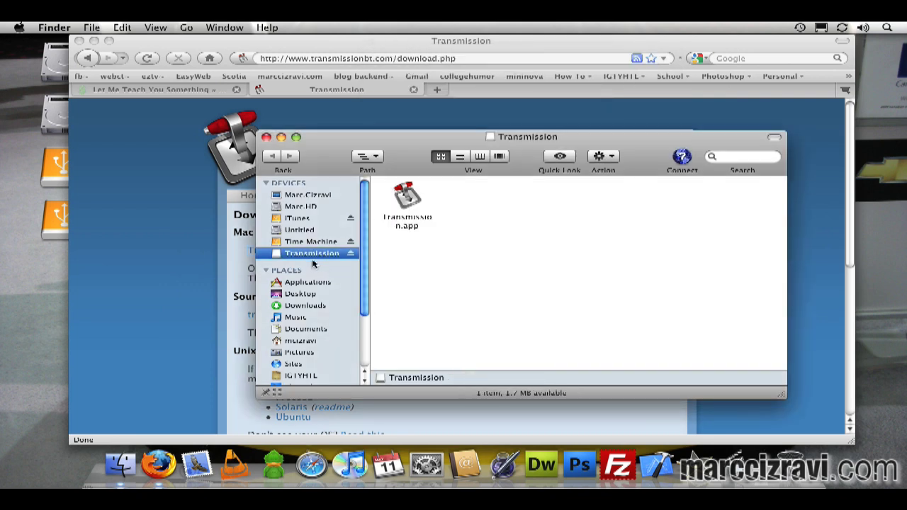
left_click(350, 254)
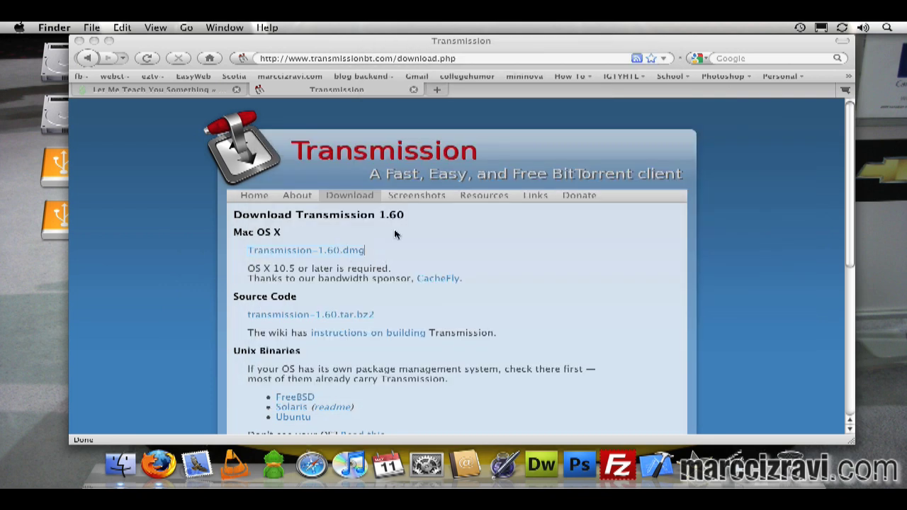
Close Firefox's Transmission website tab and open a new Finder window
left_click(386, 253)
left_click(414, 90)
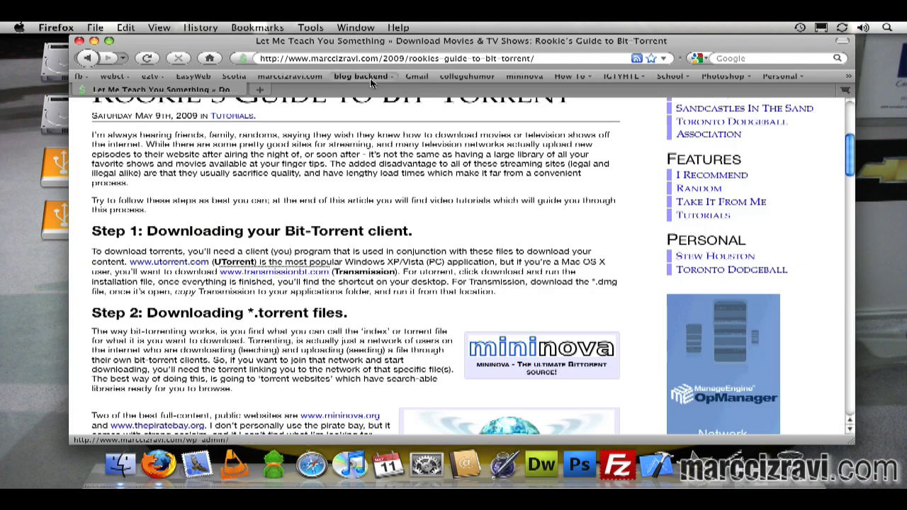
left_click_drag(314, 51, 360, 51)
left_click(120, 464)
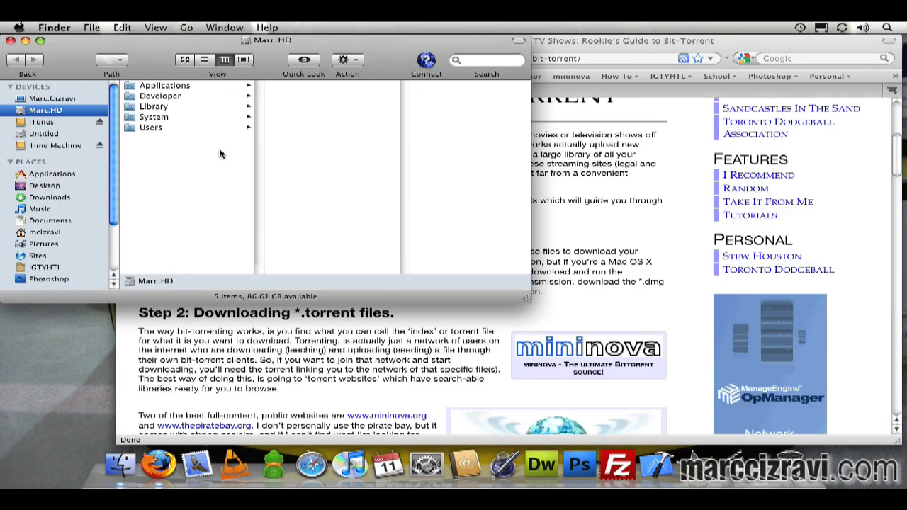
Launch Transmission.app from the Applications folder, reaching the downloaded-from-the-Internet warning
key("super+shift+a")
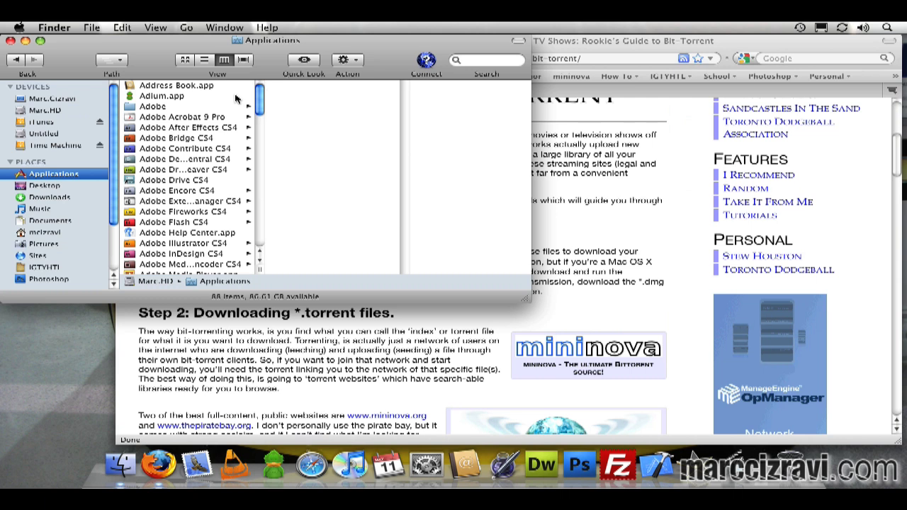
key("t")
scroll(182, 234, "down", 3)
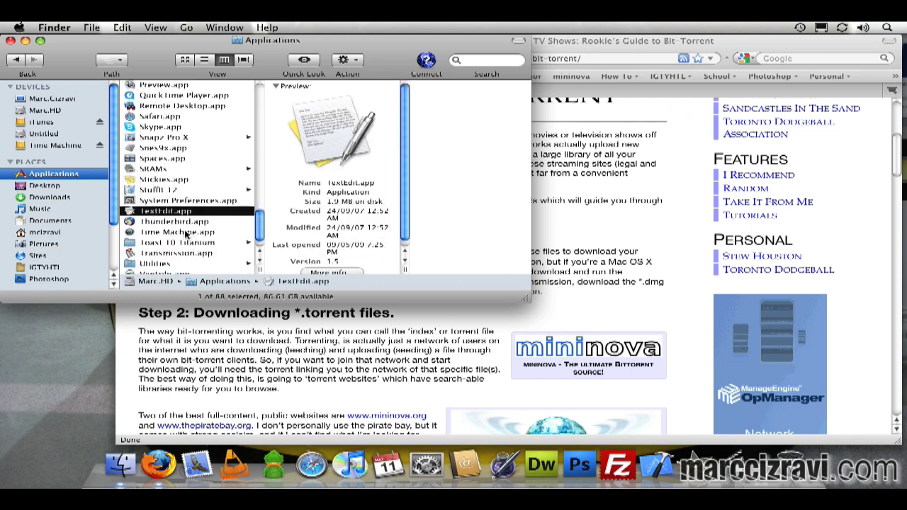
left_click(165, 227)
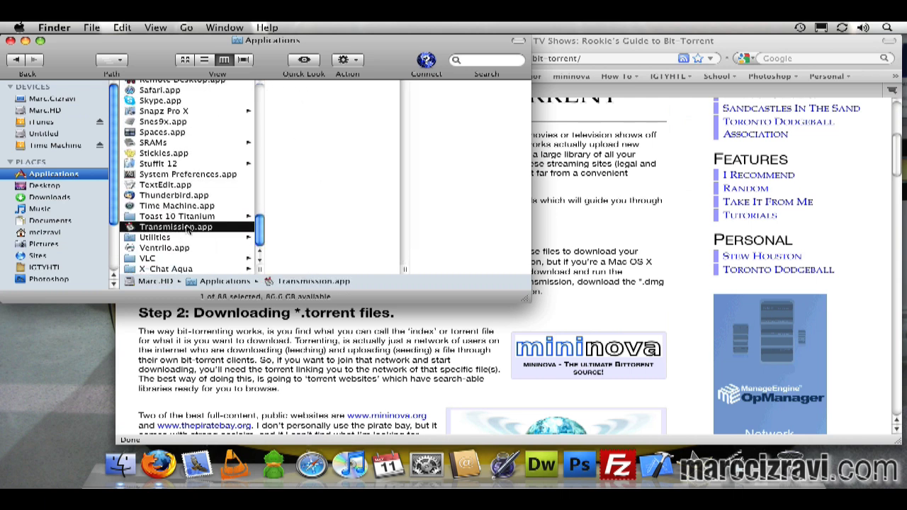
double_click(193, 229)
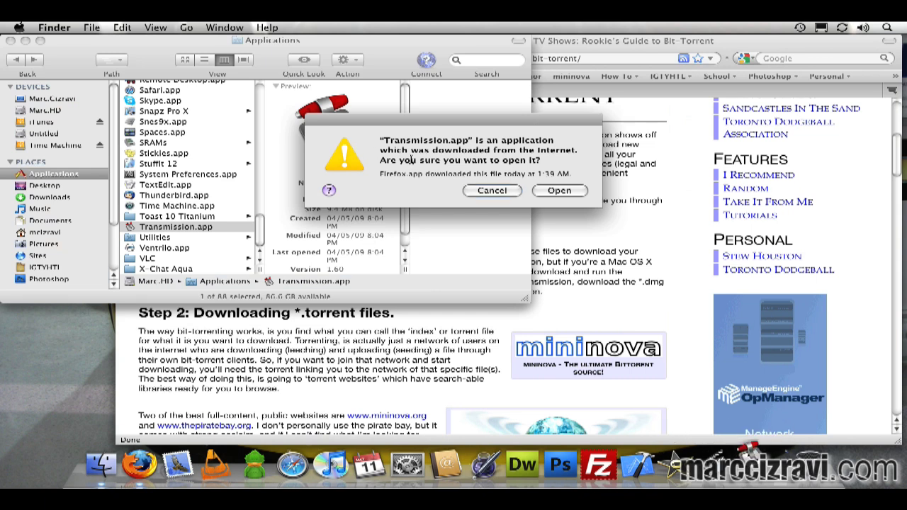
left_click_drag(457, 140, 551, 164)
left_click(552, 165)
Confirm opening Transmission, keep its icon in the Dock, and close the Applications window
left_click(559, 190)
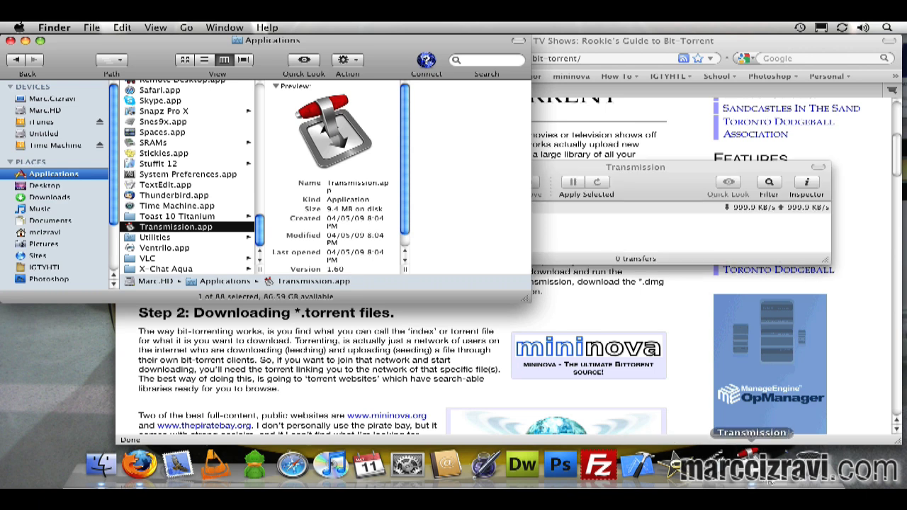
left_click_drag(751, 465, 290, 460)
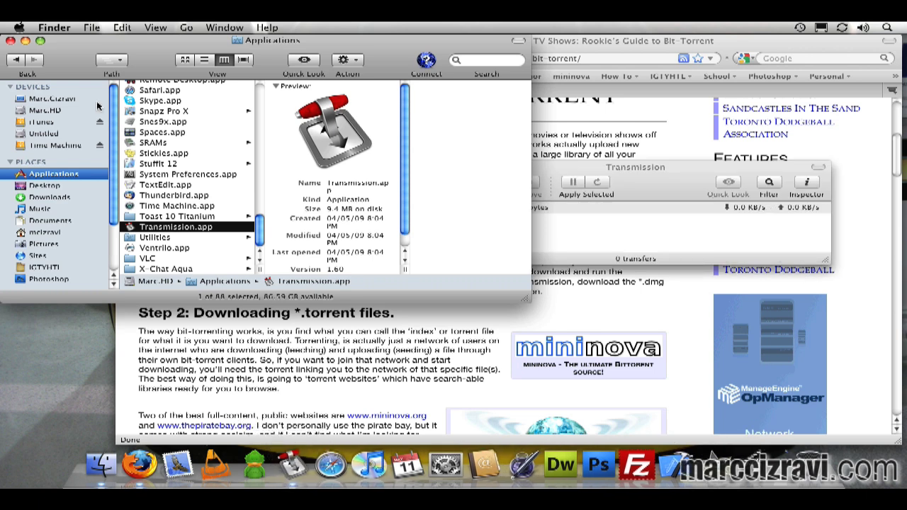
left_click(9, 41)
left_click(671, 172)
left_click_drag(671, 172, 435, 111)
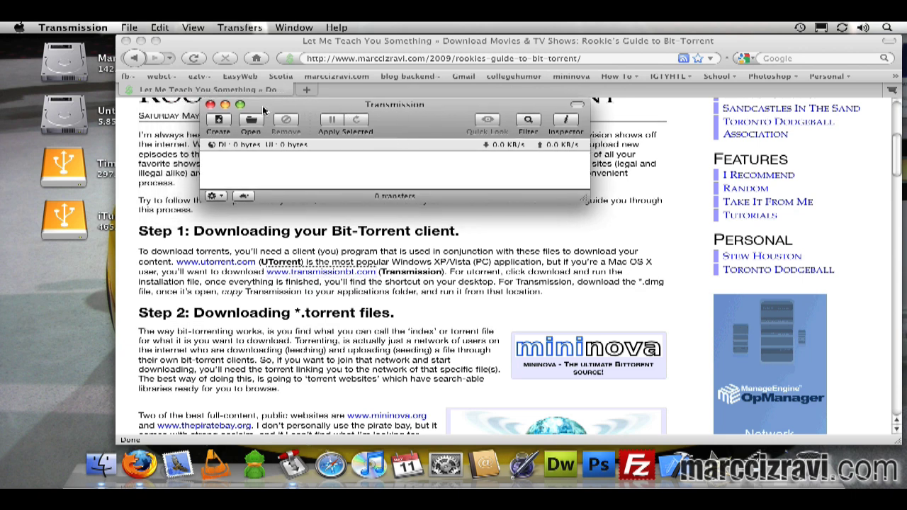
In General preferences, enable auto-resizing the window to fit transfers and daily update checks
left_click(102, 27)
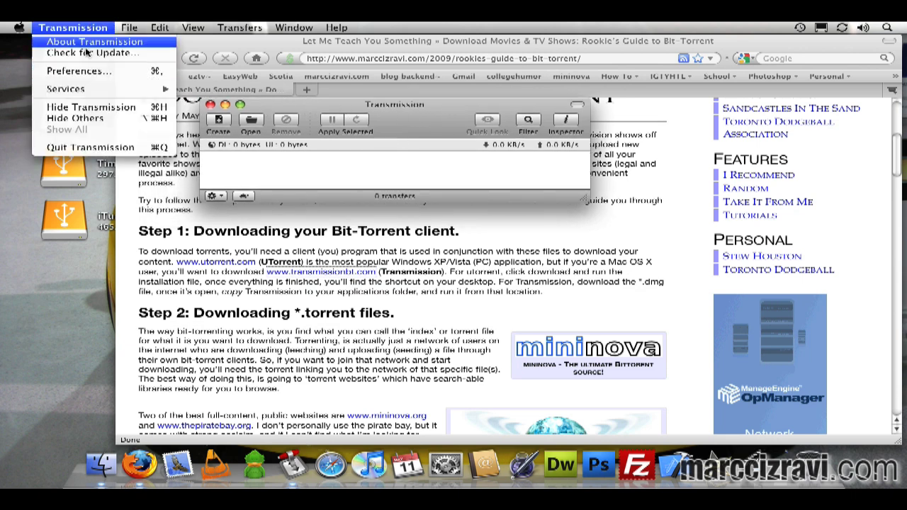
left_click(345, 147)
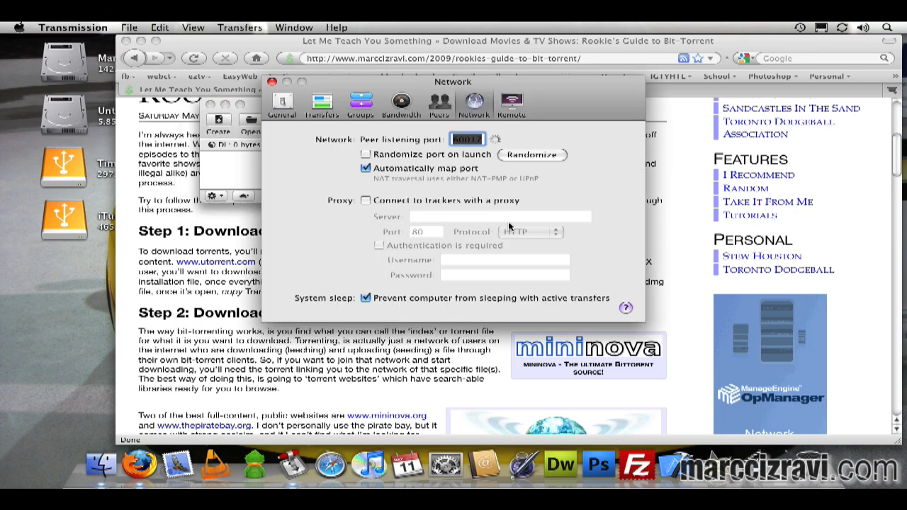
left_click(283, 107)
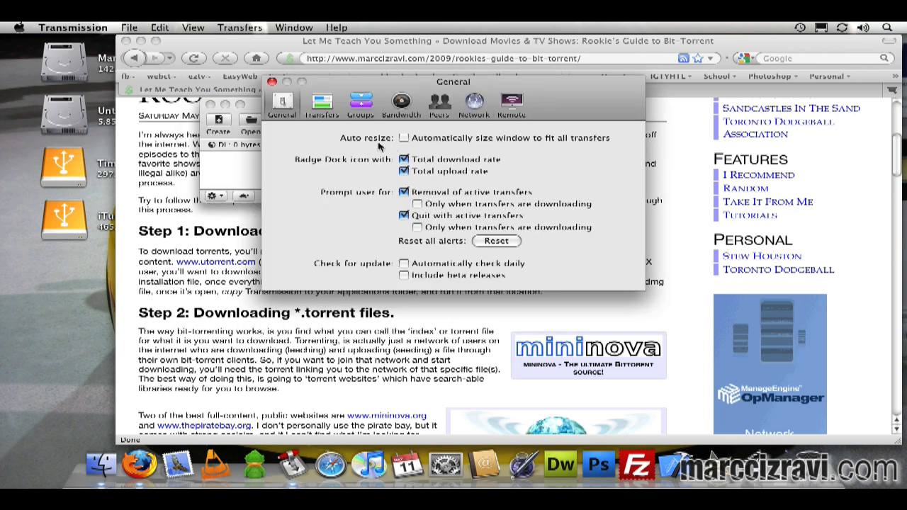
left_click(460, 142)
left_click(413, 265)
Save new and incomplete downloads to Downloads, and trash original torrent files once added
left_click(322, 112)
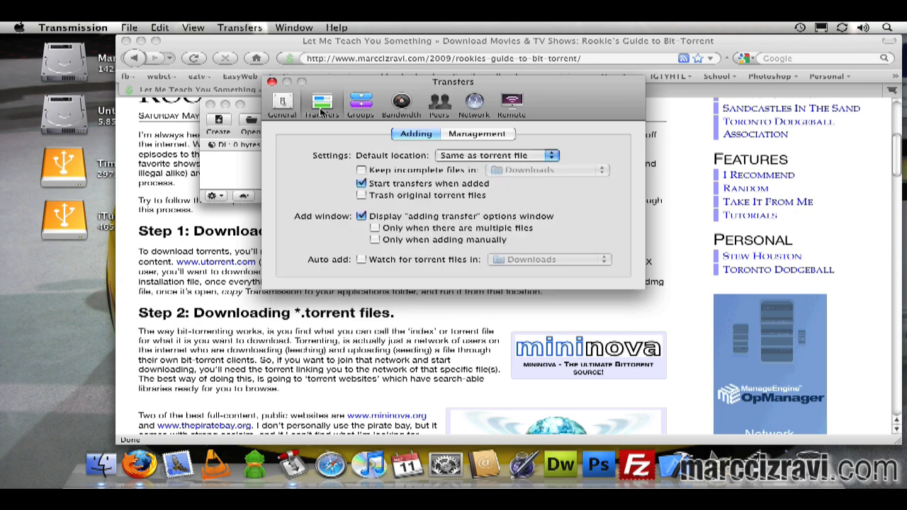
left_click(479, 155)
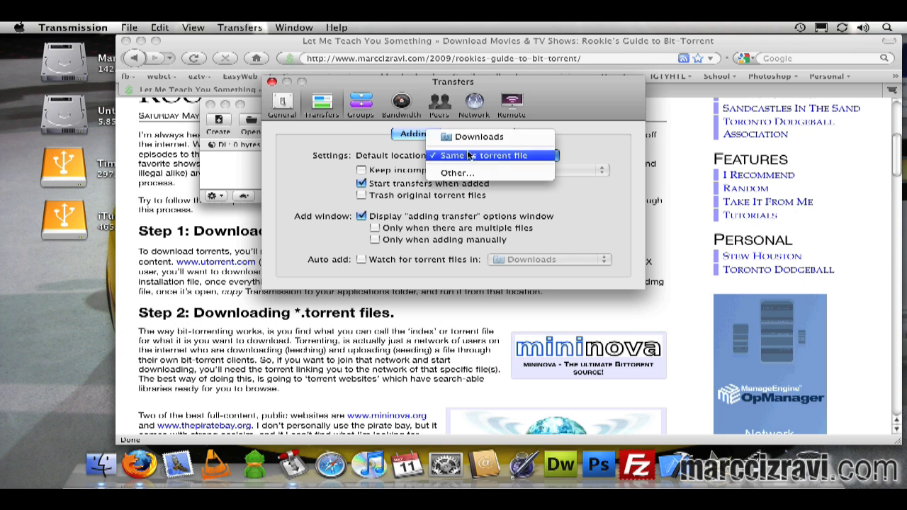
left_click(466, 138)
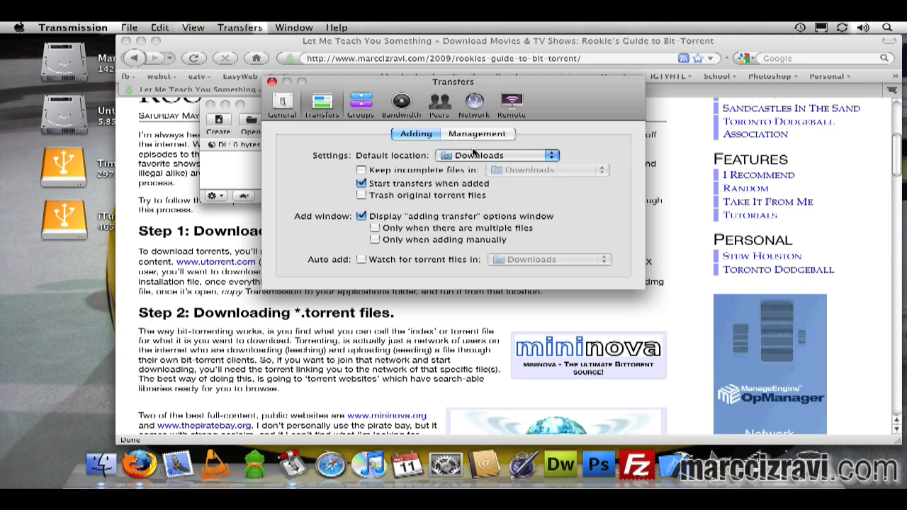
left_click(361, 170)
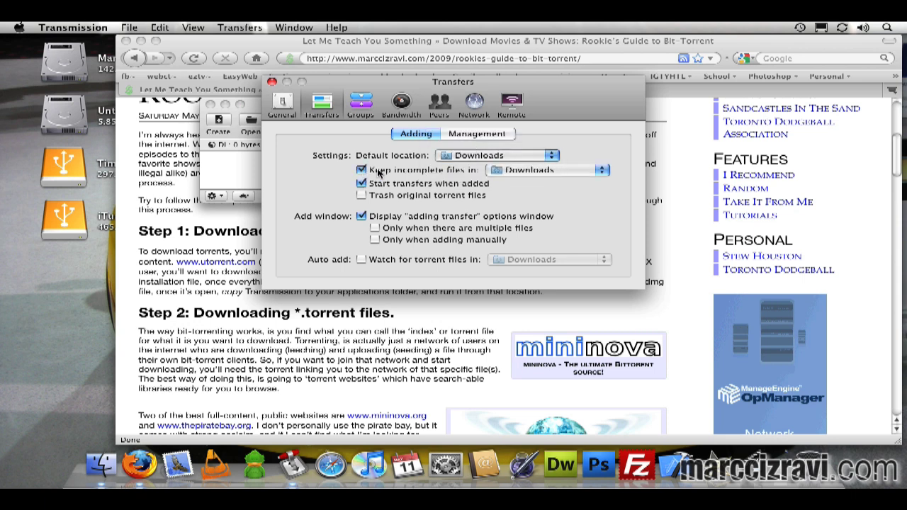
left_click(538, 170)
left_click(539, 171)
left_click(363, 197)
Automatically add torrent files that appear in the Downloads folder
left_click_drag(395, 84, 620, 65)
left_click_drag(414, 105, 271, 118)
left_click(498, 161)
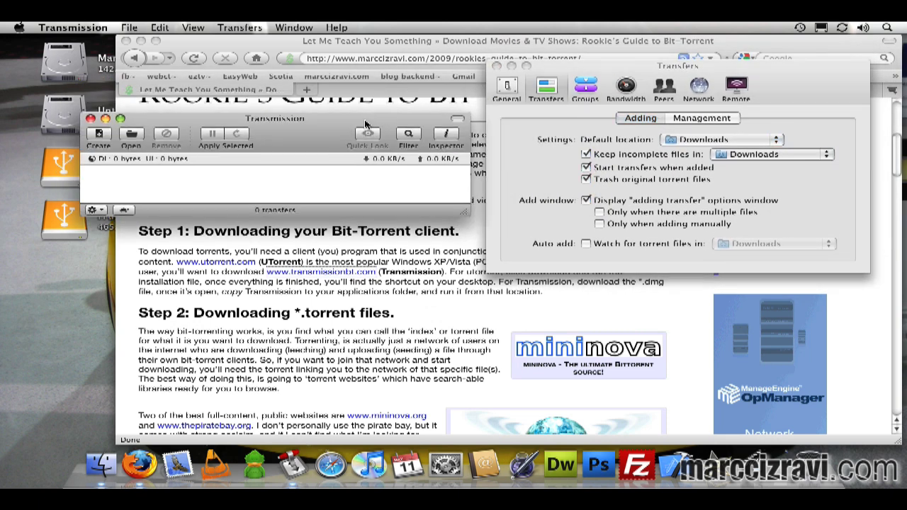
left_click_drag(395, 132, 362, 122)
left_click(514, 184)
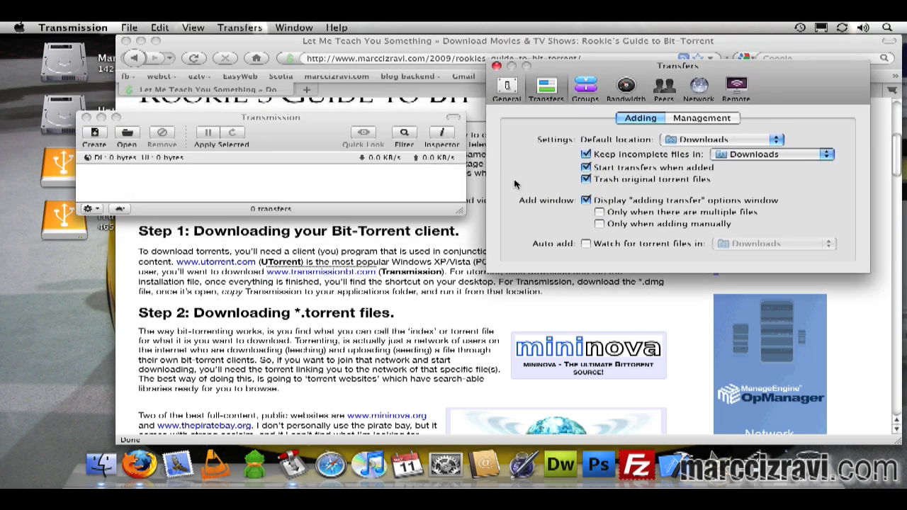
left_click(380, 185)
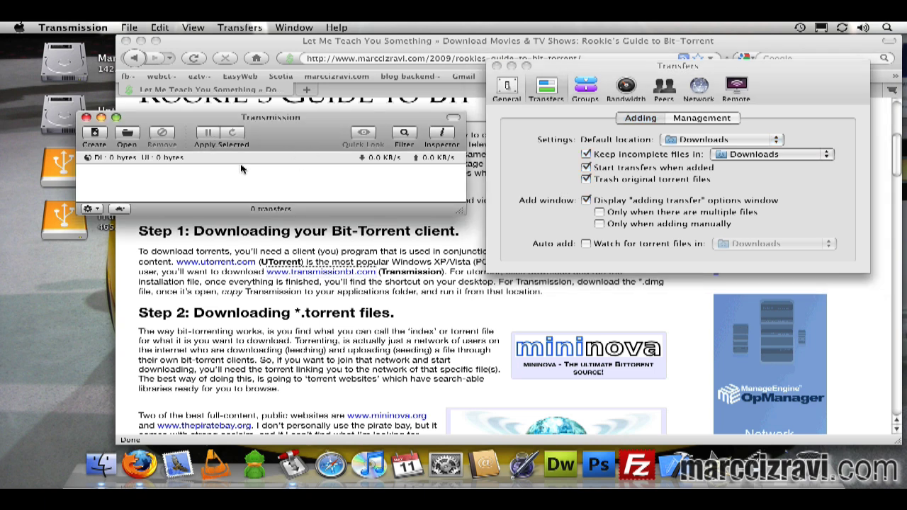
left_click(524, 188)
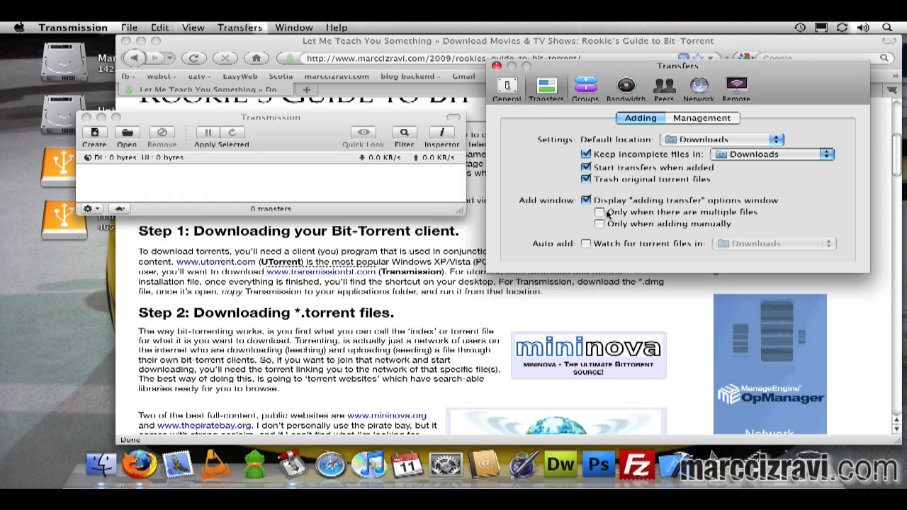
left_click(586, 243)
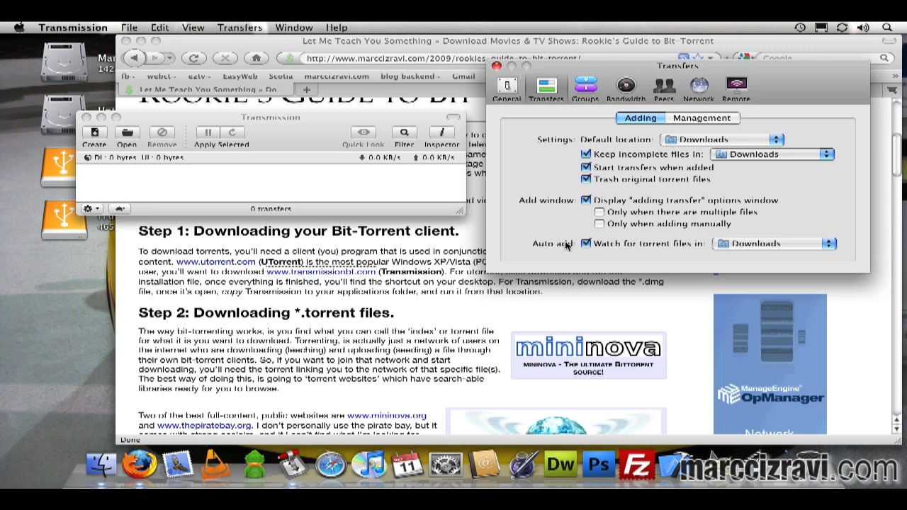
left_click(733, 244)
left_click(613, 255)
left_click(281, 136)
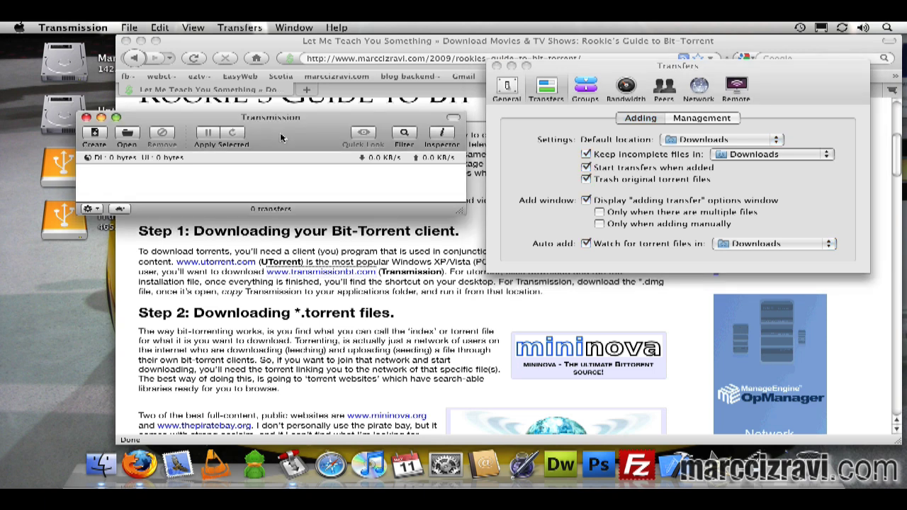
left_click(527, 118)
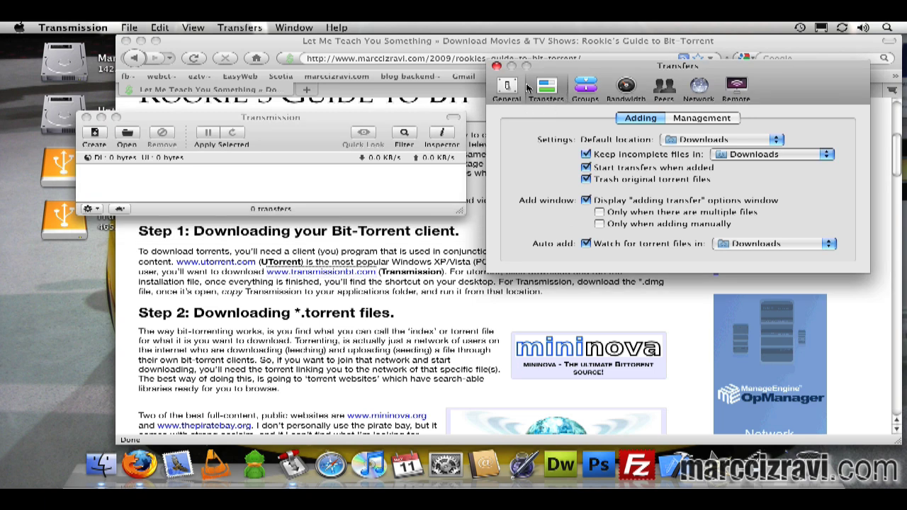
Keep Glass as the download-complete sound after trying Frog
left_click(669, 117)
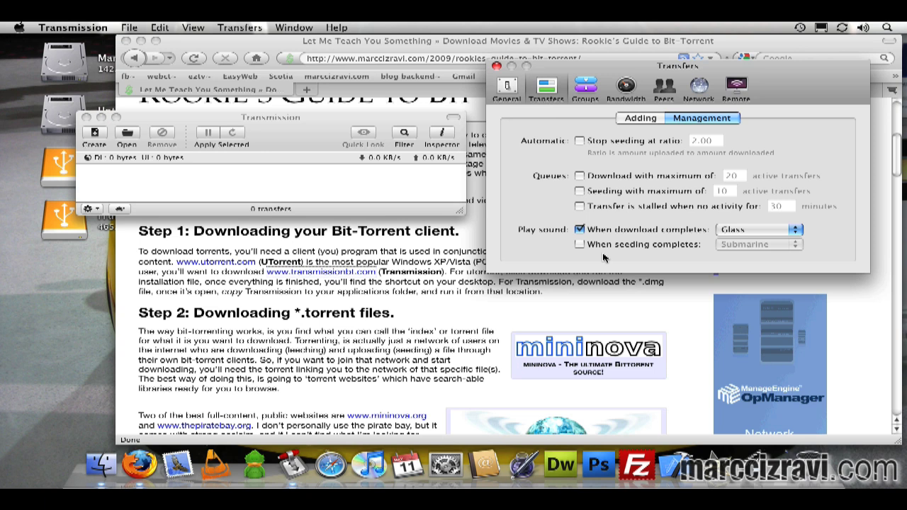
left_click(750, 236)
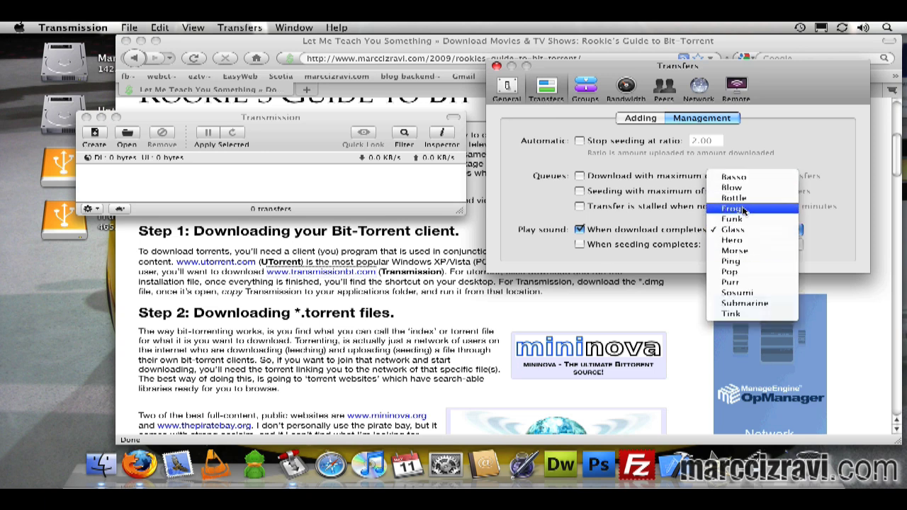
left_click(751, 205)
left_click(742, 229)
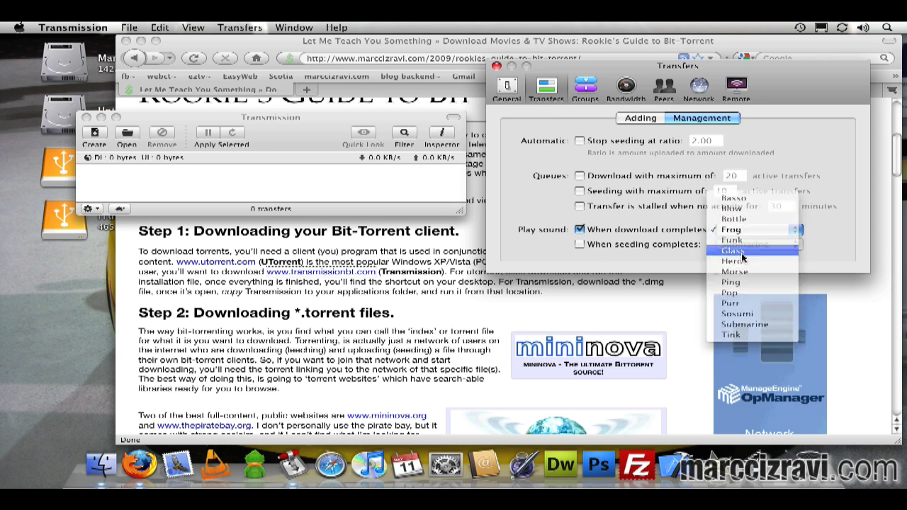
left_click(743, 253)
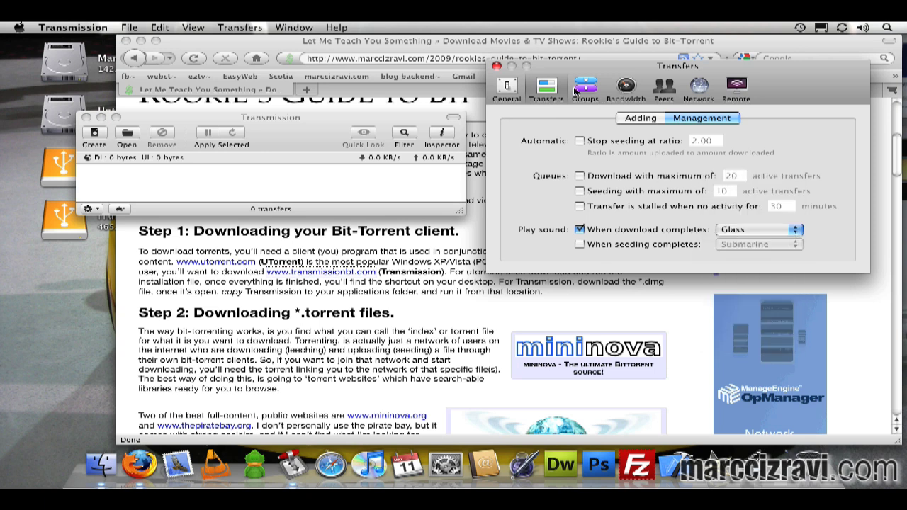
In Bandwidth preferences, limit the global upload rate to 20 KB/s
left_click(626, 88)
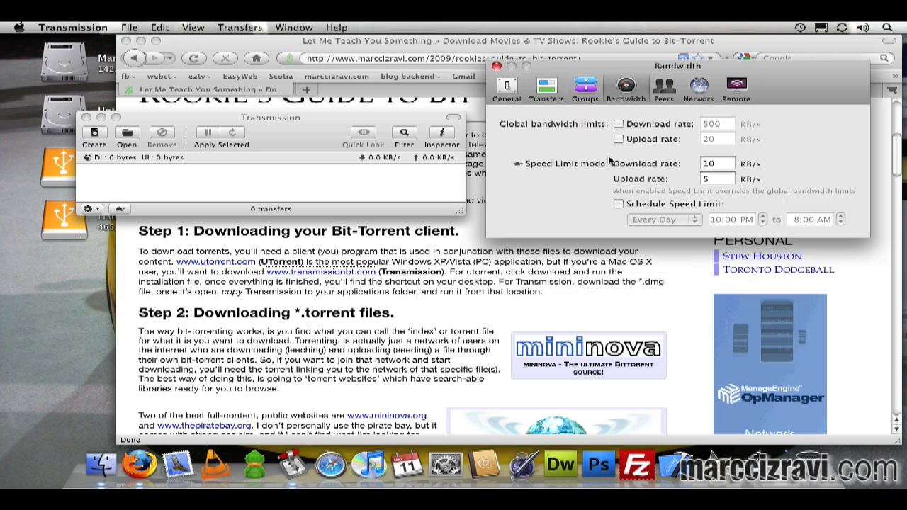
left_click(619, 140)
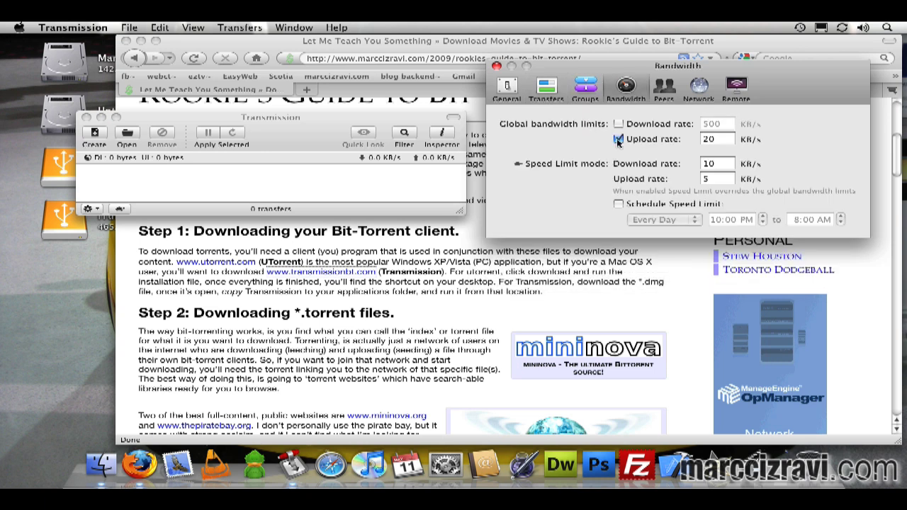
left_click_drag(734, 141, 674, 141)
type("100")
left_click_drag(714, 139, 736, 142)
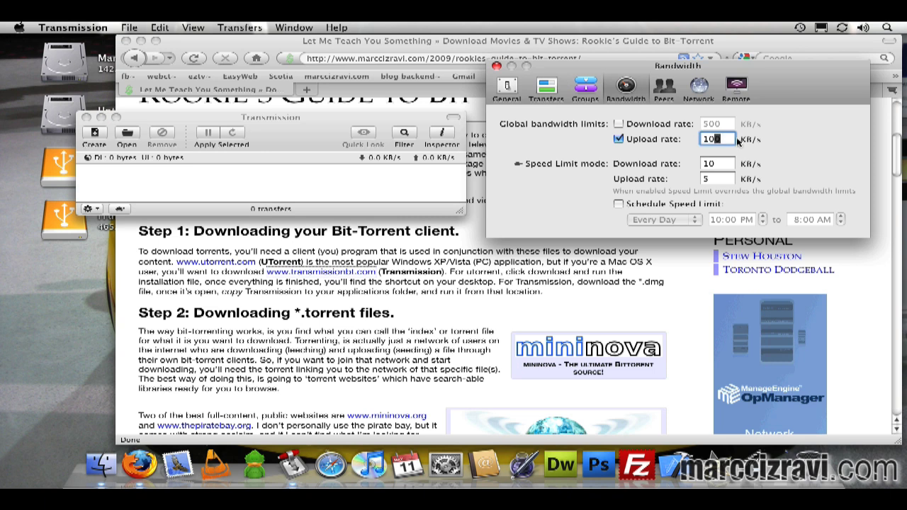
double_click(731, 141)
type("200")
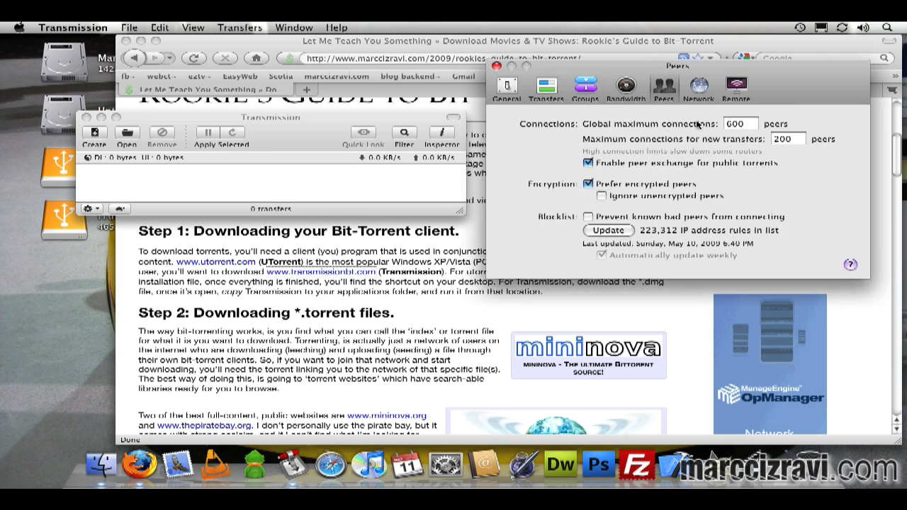
Cap connections at 1000 globally and 500 per new transfer, then update and enable the bad-peer blocklist
double_click(734, 124)
type("1000")
double_click(791, 141)
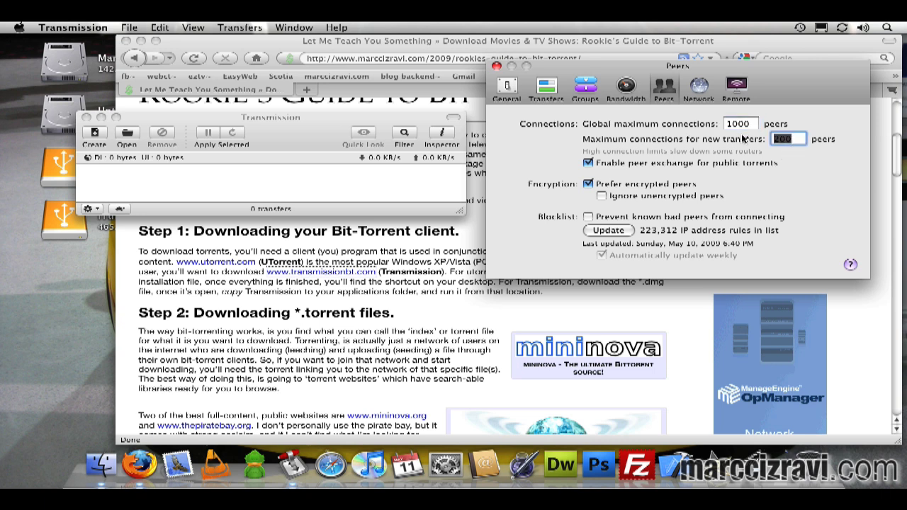
type("5")
left_click(595, 229)
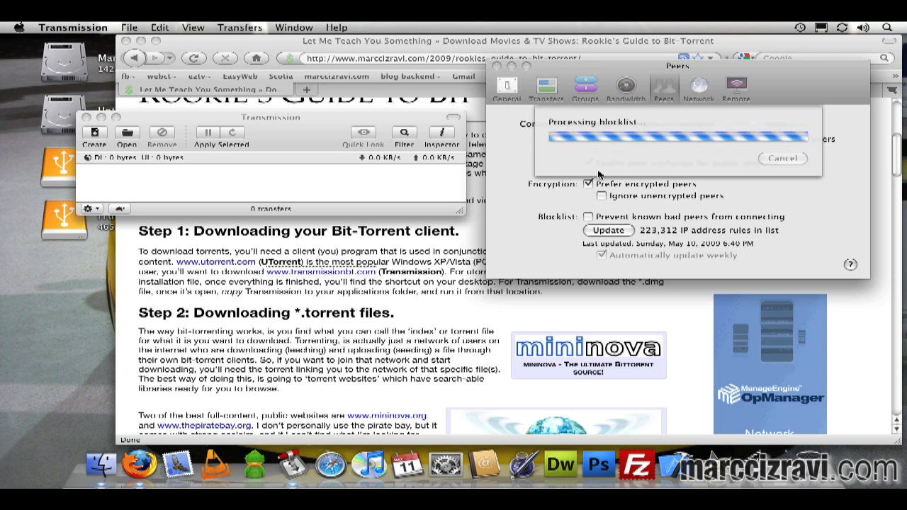
left_click(591, 218)
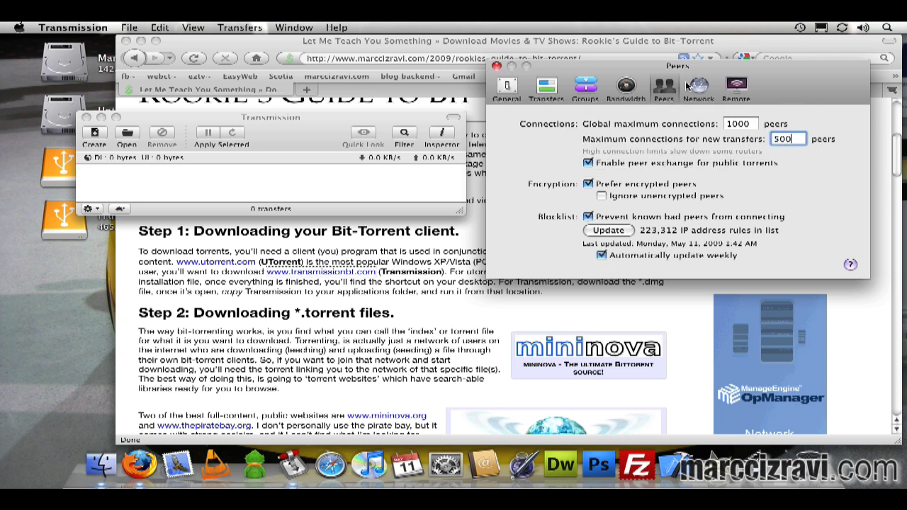
In Network preferences, toggle sleep prevention during active transfers off and back on
left_click(693, 87)
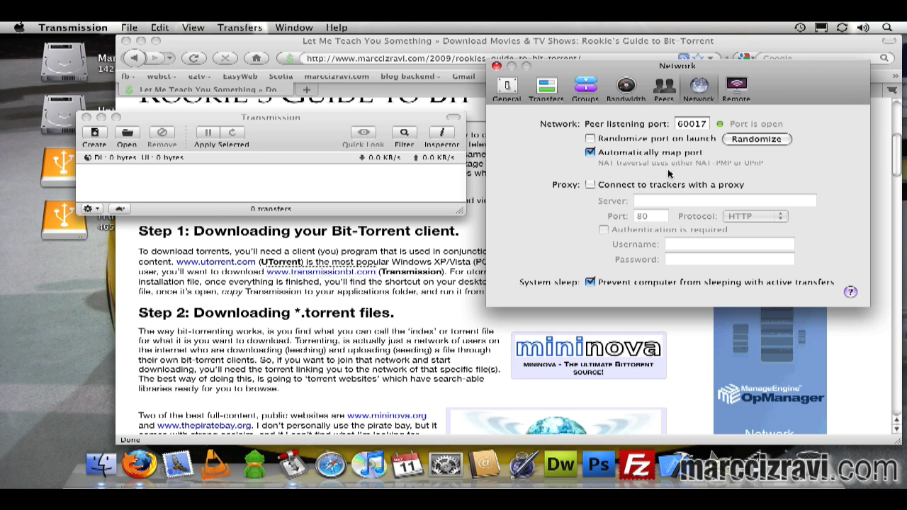
left_click(594, 283)
left_click(590, 282)
Close Transmission's preferences and main windows, then scroll the guide to its torrent-download section
left_click(497, 66)
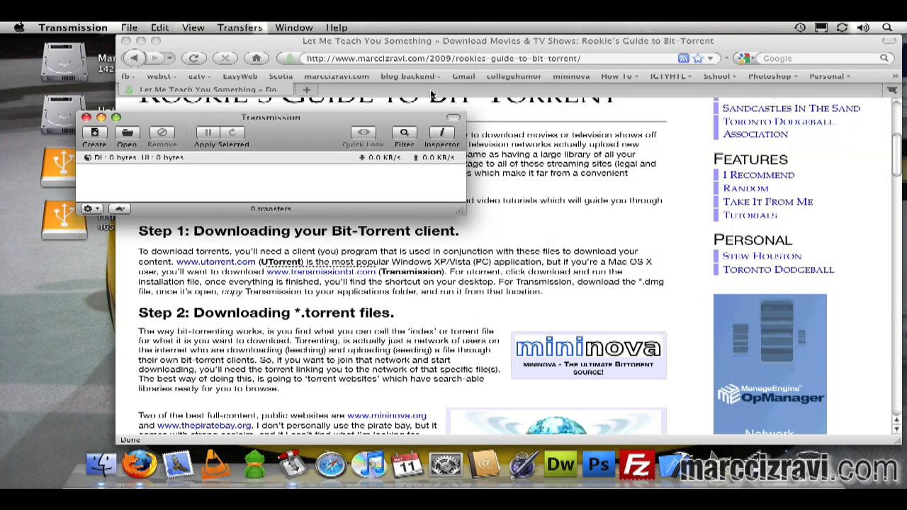
left_click(85, 117)
scroll(347, 235, "down", 3)
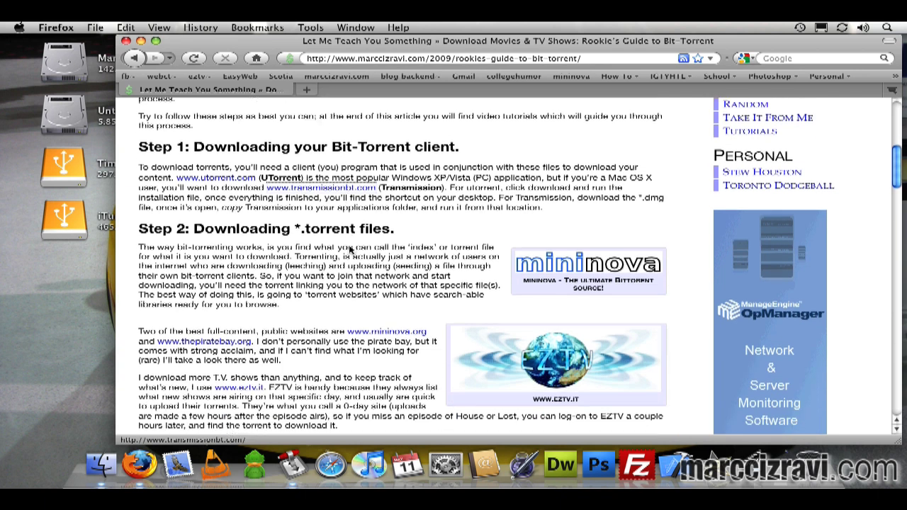
mouse_move(416, 225)
left_mouse_down()
mouse_move(363, 230)
mouse_move(424, 235)
left_mouse_up()
left_click(424, 234)
scroll(424, 234, "down", 2)
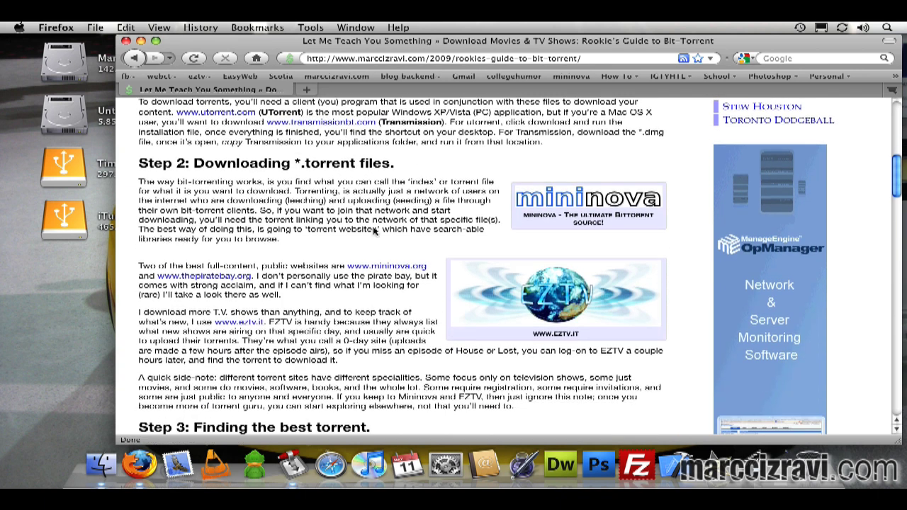
triple_click(338, 248)
left_click(328, 181)
left_click(253, 323)
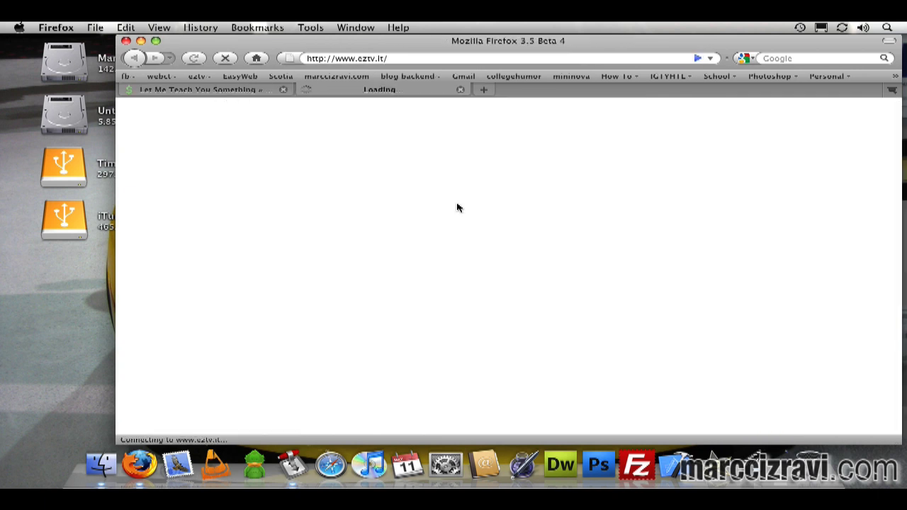
left_click_drag(431, 39, 426, 39)
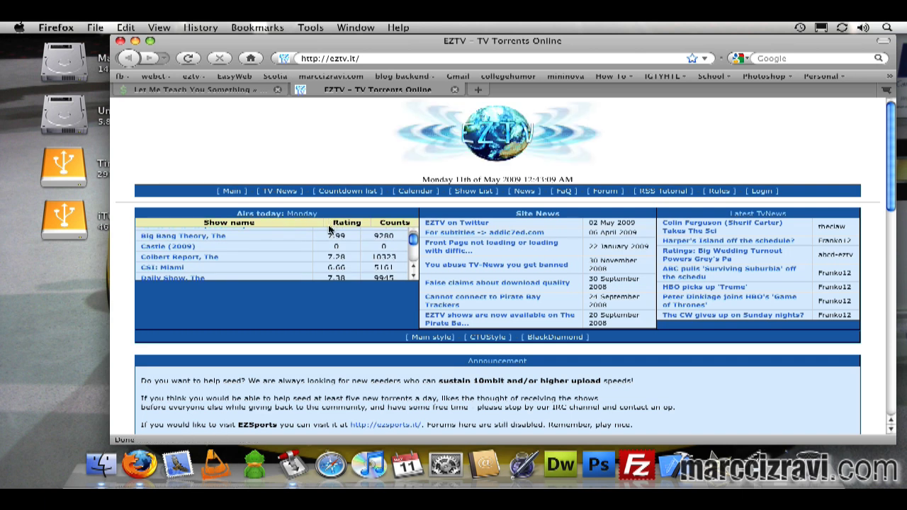
scroll(312, 234, "up", 2)
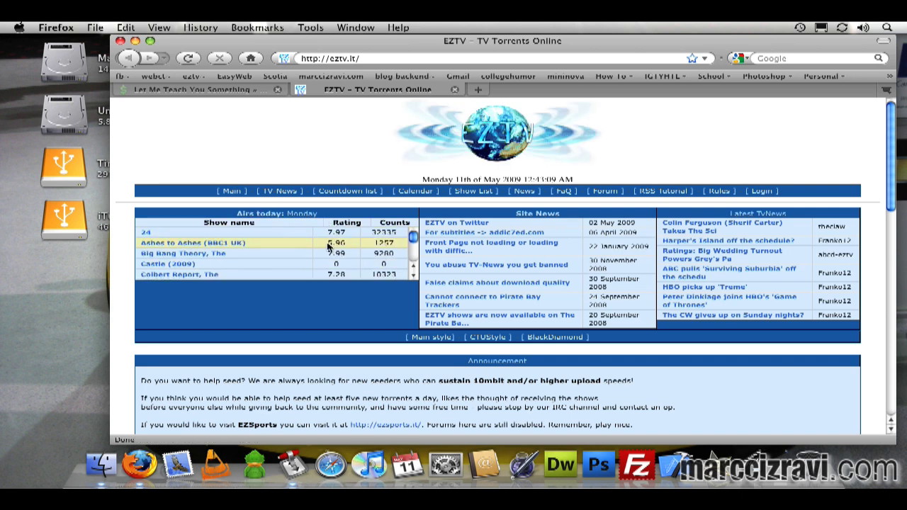
scroll(326, 246, "down", 2)
scroll(298, 248, "up", 2)
scroll(314, 263, "down", 2)
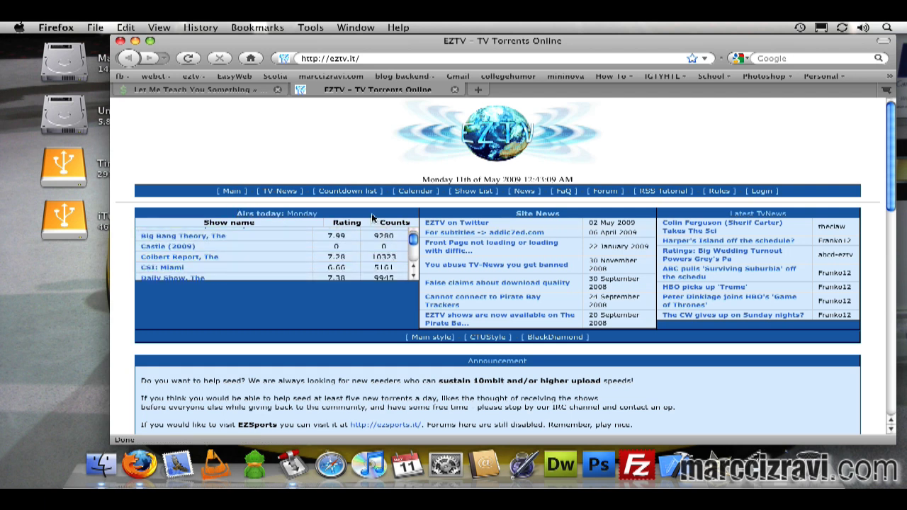
scroll(380, 291, "down", 8)
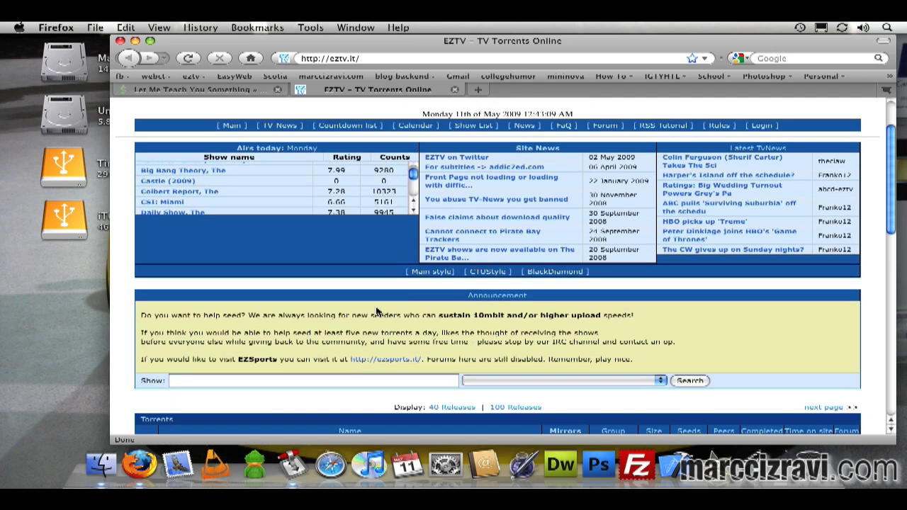
scroll(371, 309, "down", 1)
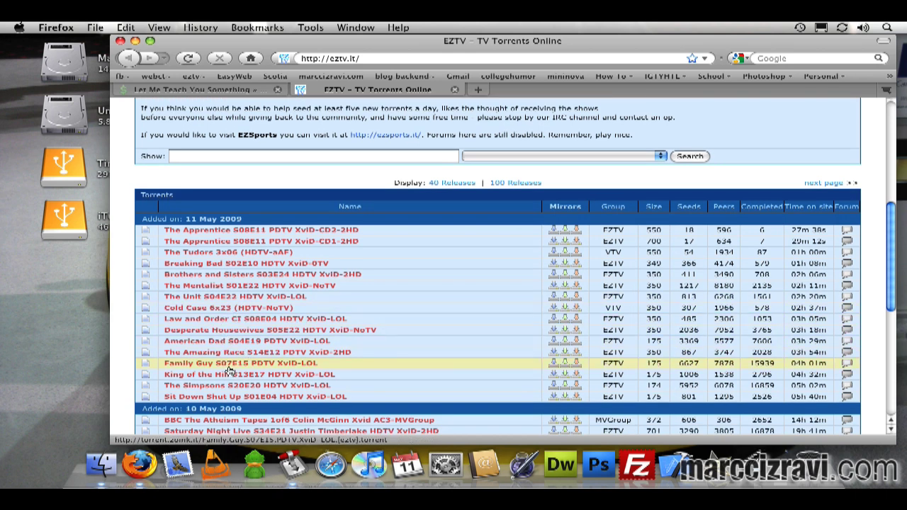
scroll(423, 396, "down", 1)
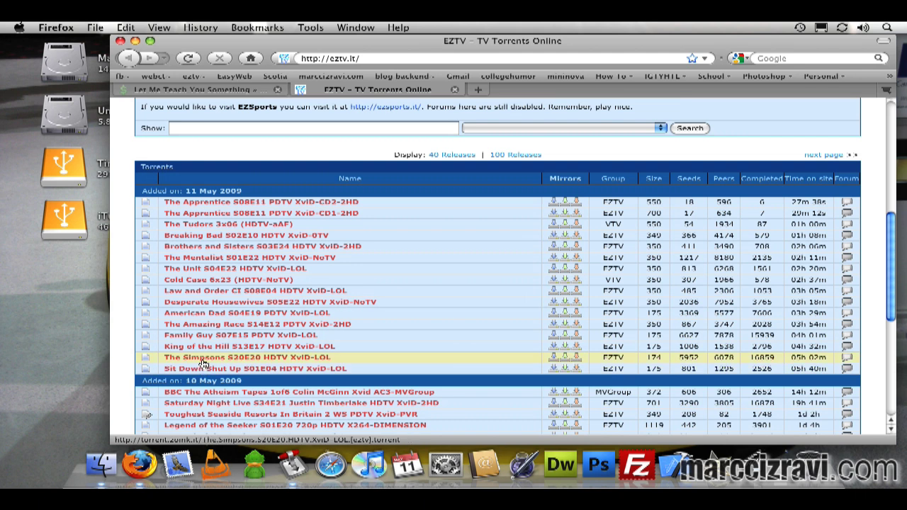
Download The Simpsons S20E20 torrent, letting Firefox handle such files automatically from now on
left_click(269, 362)
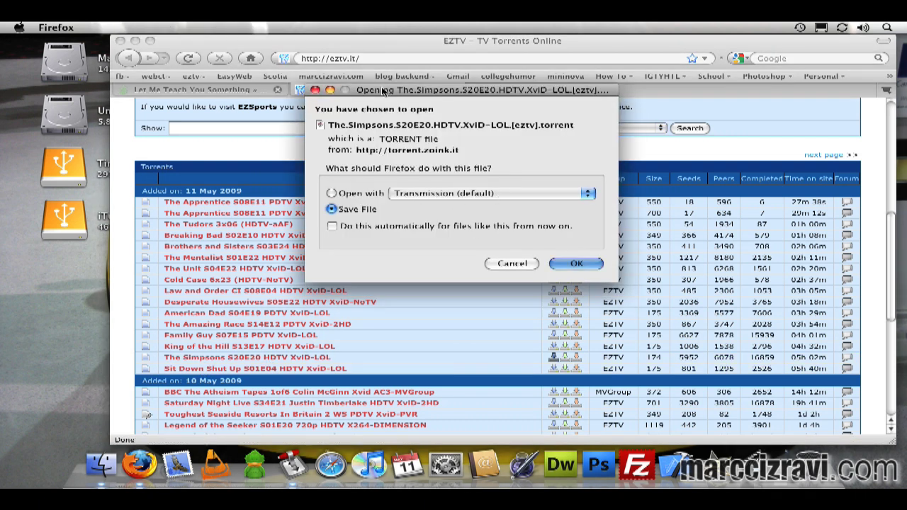
left_click_drag(393, 90, 405, 108)
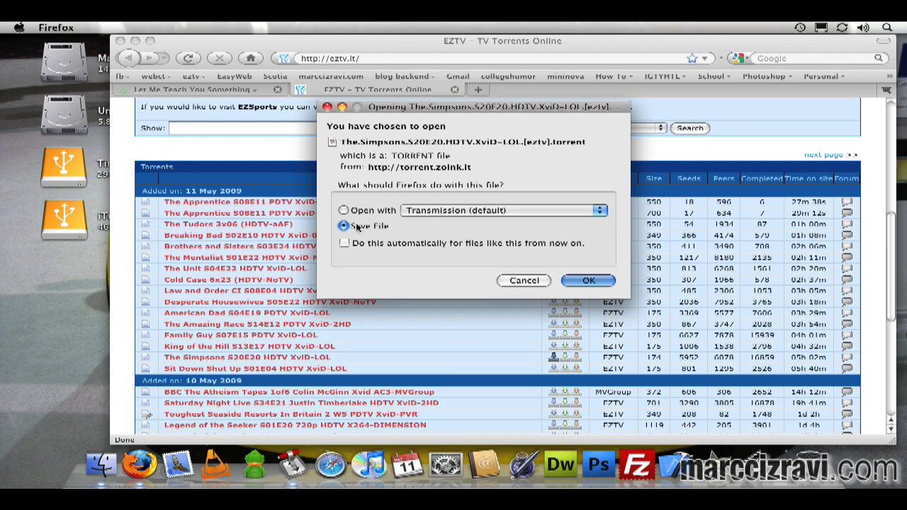
left_click(366, 246)
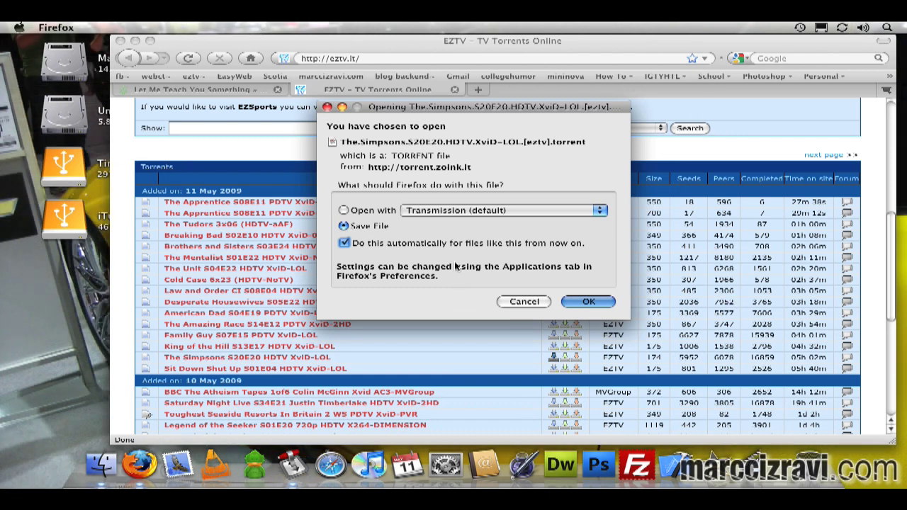
left_click(591, 302)
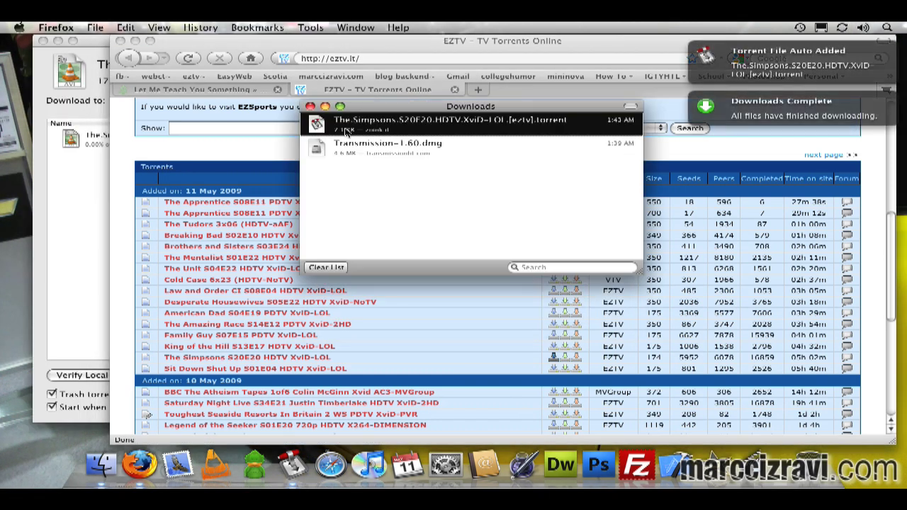
Close Firefox's downloads list and arrange Transmission's main and add-torrent windows side by side
left_click(310, 106)
left_click(73, 40)
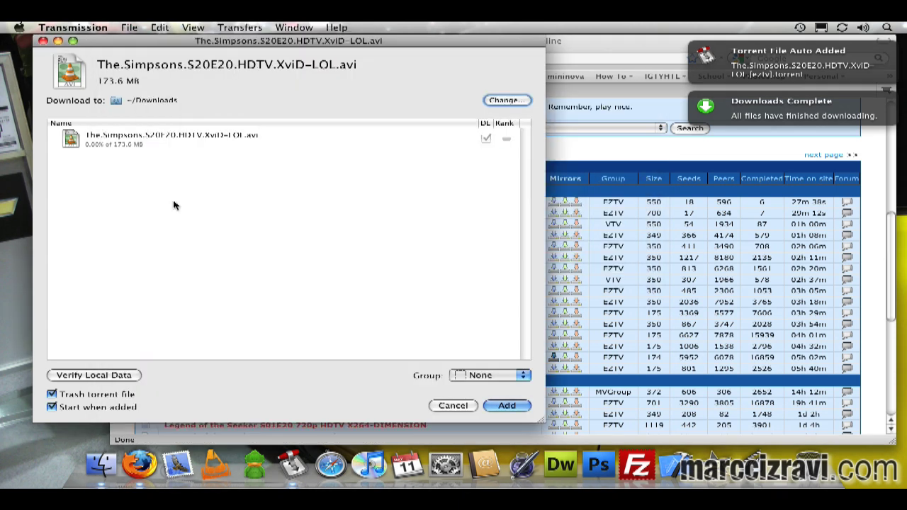
left_click(291, 464)
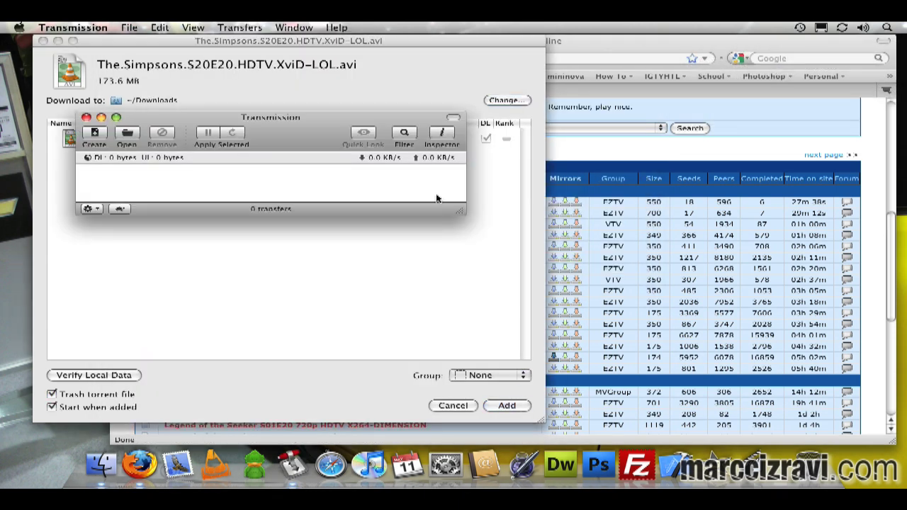
left_click_drag(318, 130, 675, 217)
left_click(323, 173)
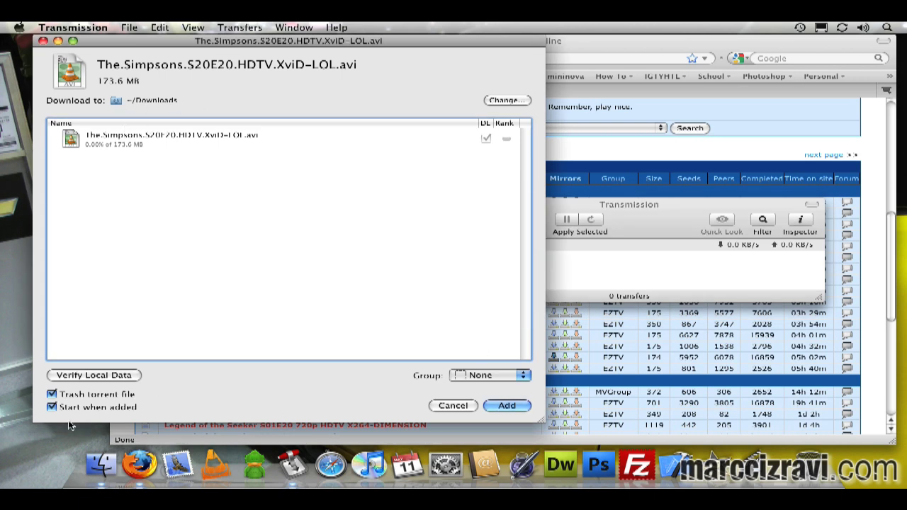
Find the Simpsons .torrent file in the Downloads folder in Finder, then return to the add dialog
left_click(101, 464)
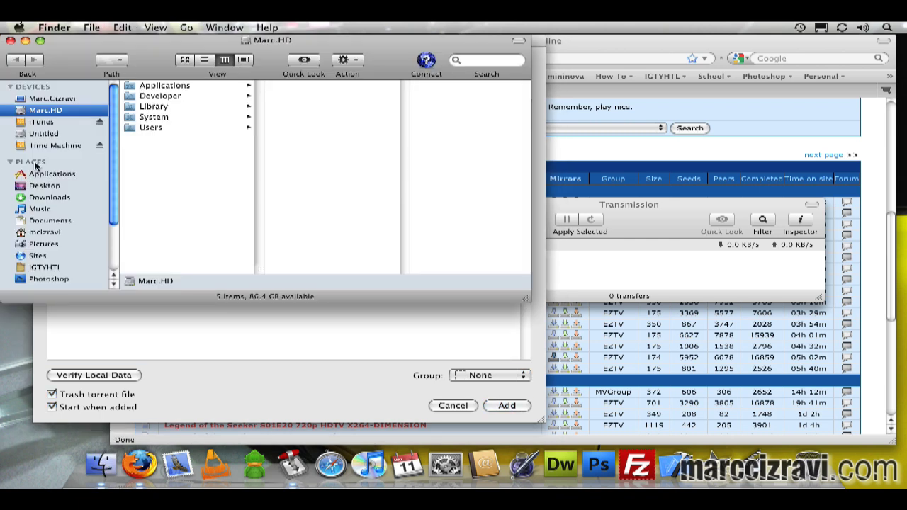
left_click(36, 197)
left_click_drag(162, 40, 555, 115)
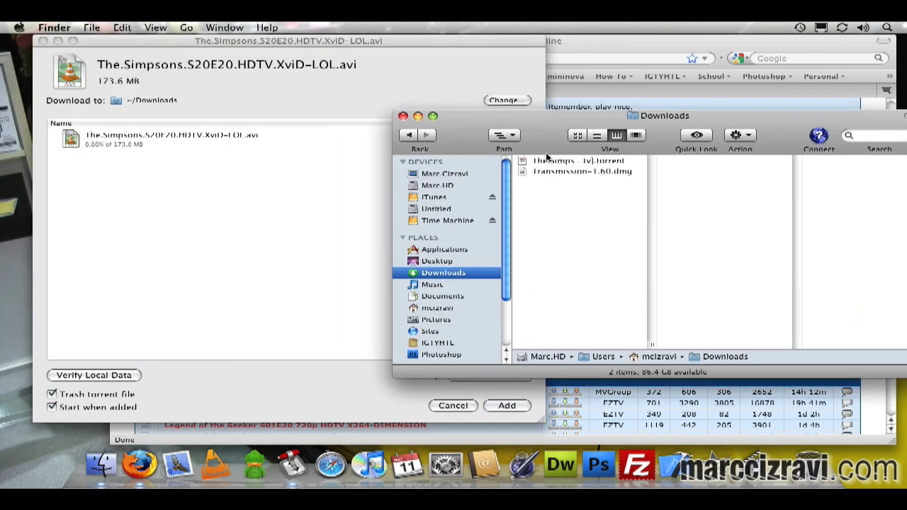
left_click(551, 161)
left_click(366, 112)
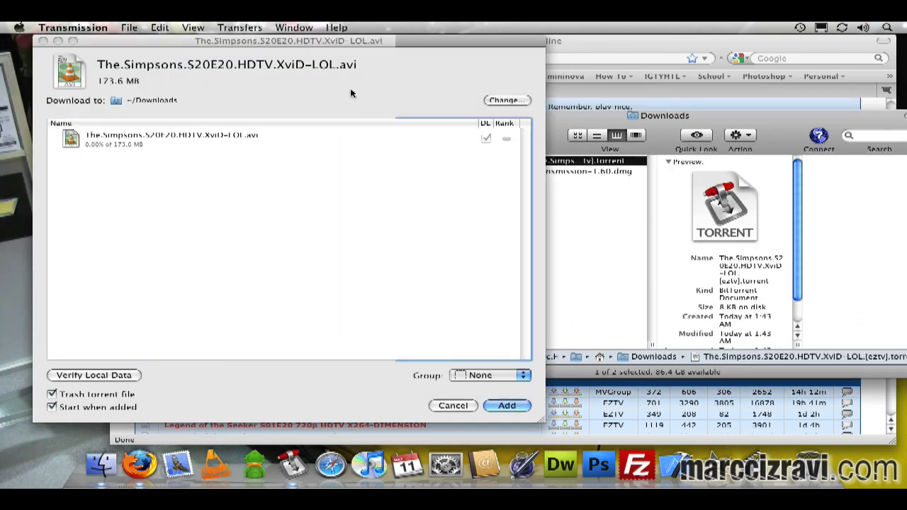
Add the Simpsons torrent and select its transfer in a widened Transmission window
left_click(506, 405)
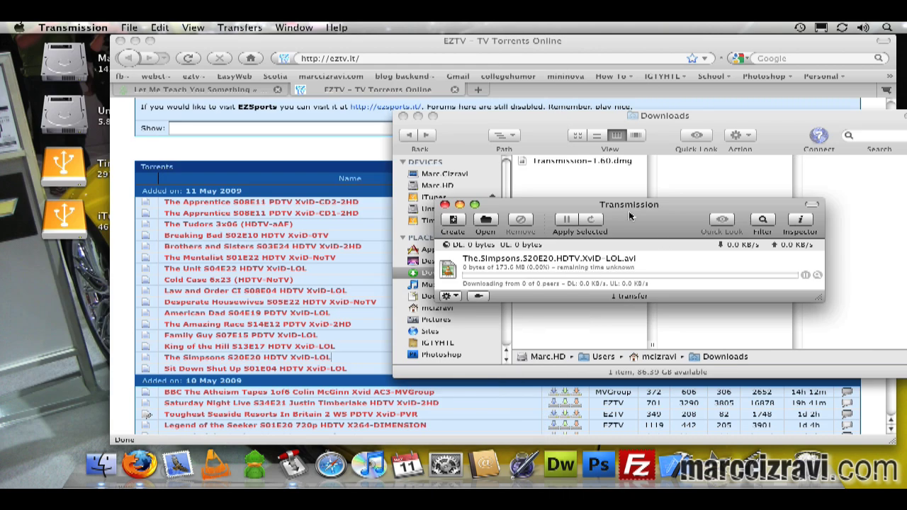
left_click_drag(652, 206, 290, 77)
left_click(183, 126)
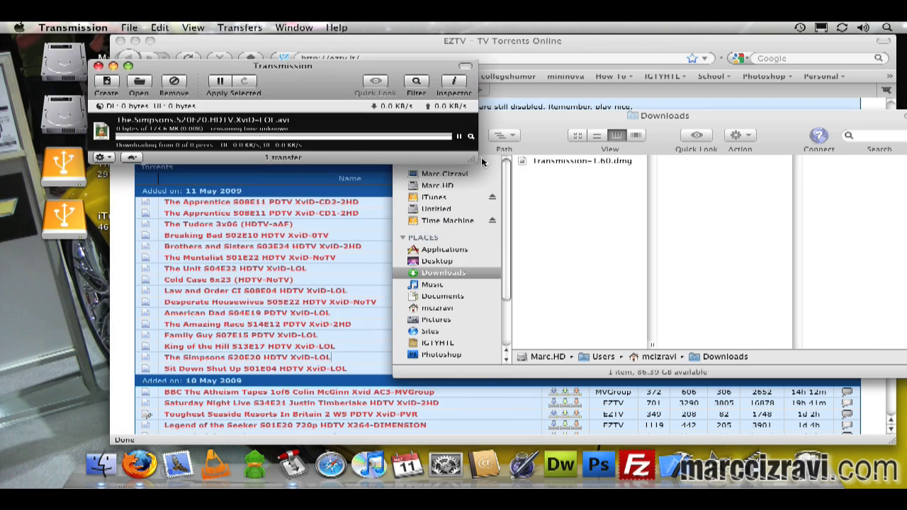
left_click_drag(482, 162, 631, 163)
Open the transfer's Inspector and review the Tracker and Peers tabs, sorting peers by completion
double_click(332, 129)
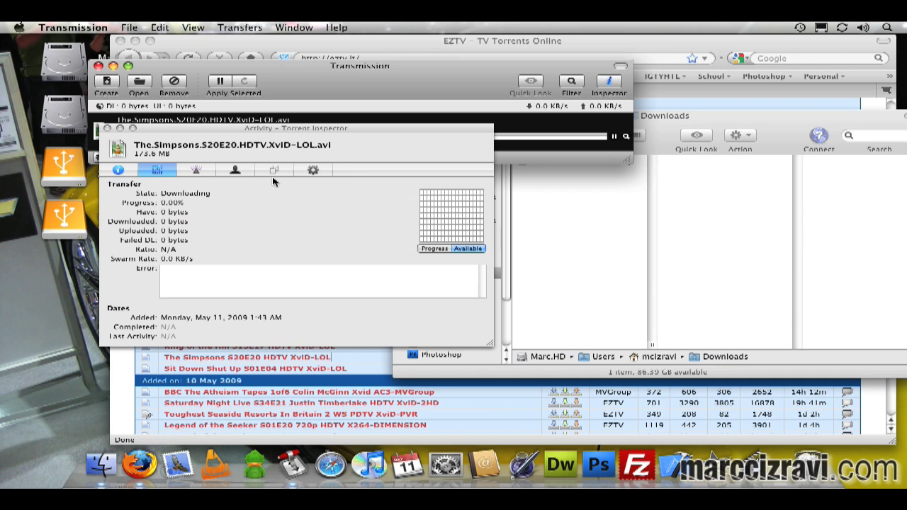
left_click_drag(246, 129, 504, 198)
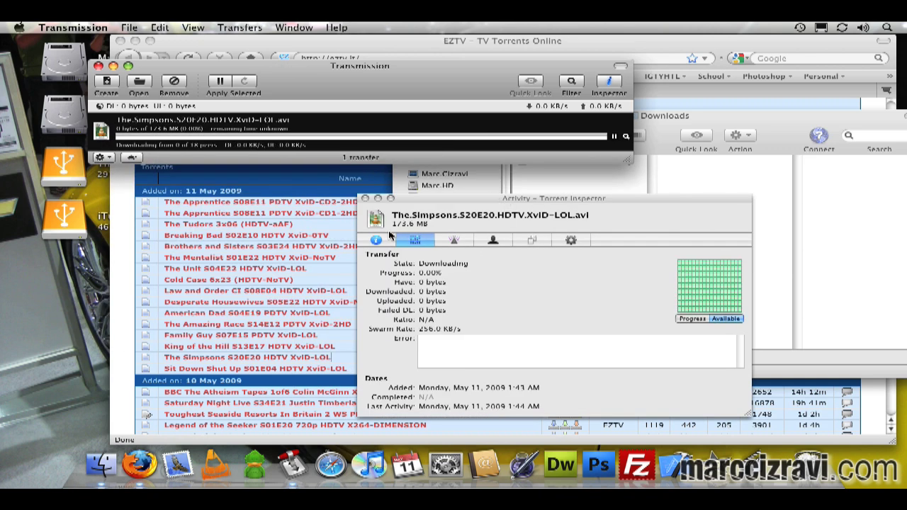
left_click(454, 240)
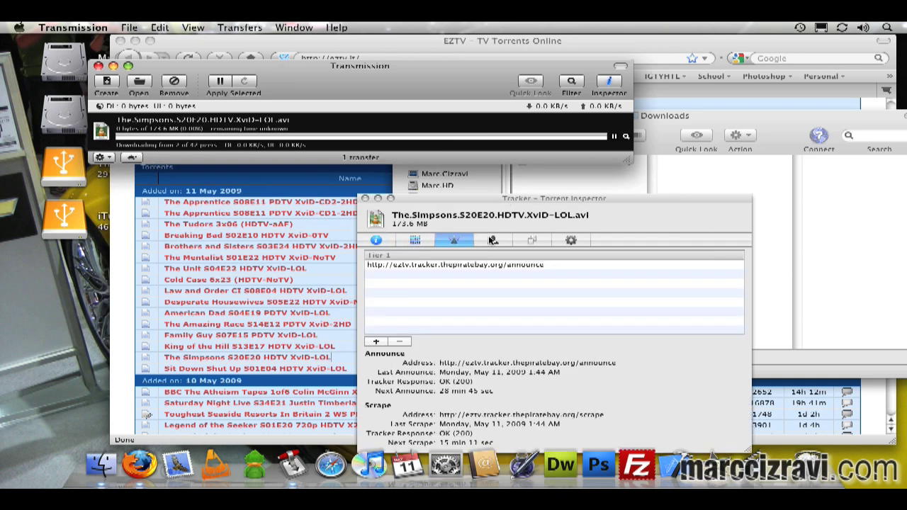
left_click(509, 240)
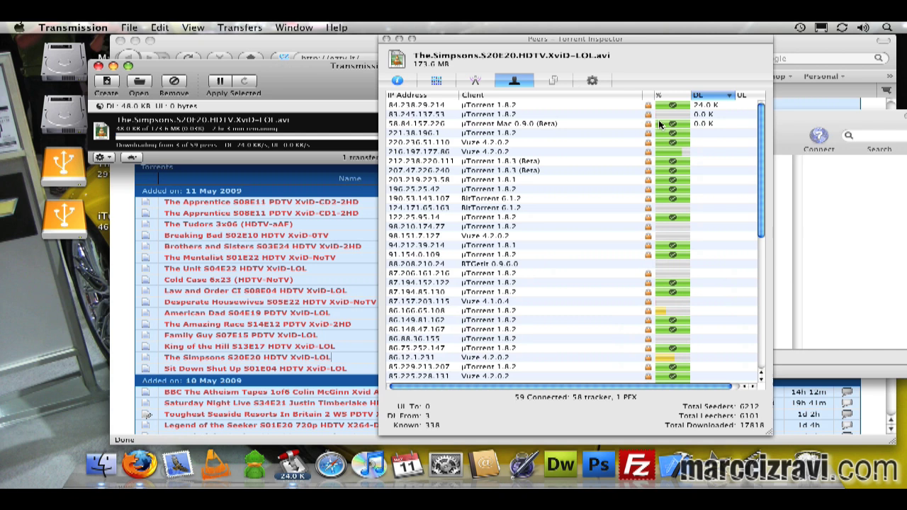
left_click(658, 95)
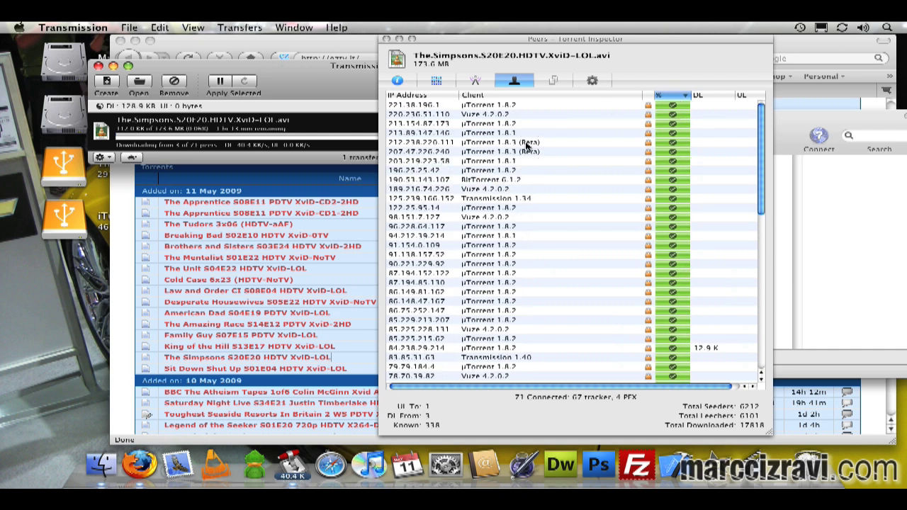
scroll(585, 253, "down", 3)
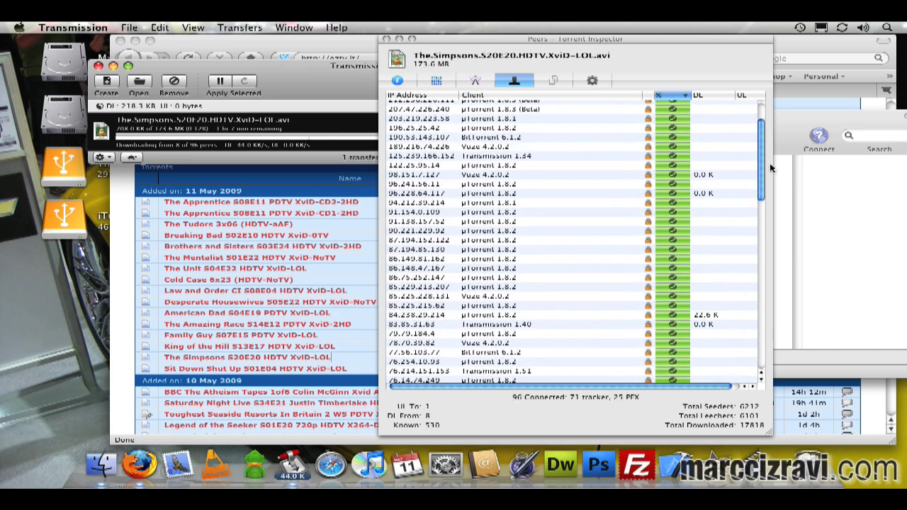
scroll(749, 257, "down", 15)
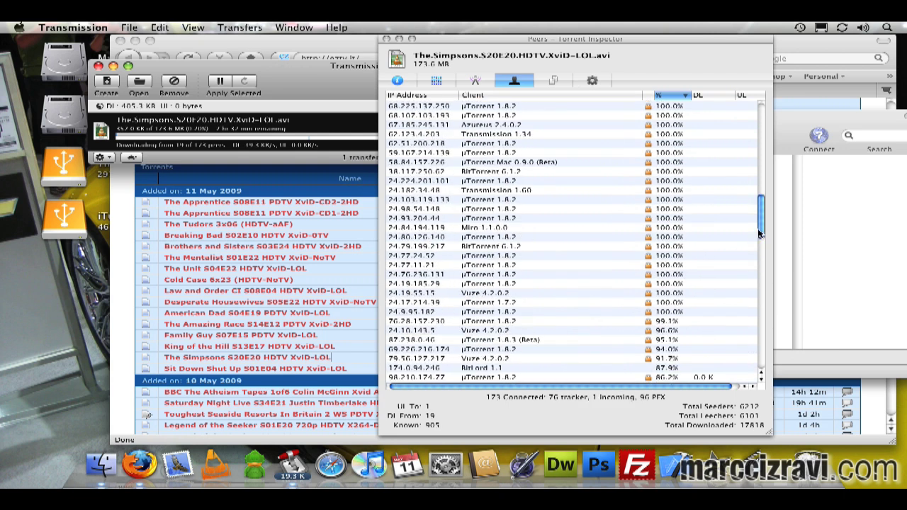
scroll(741, 245, "up", 10)
Review the Options, Files and Info tabs, then close the Inspector
left_click(592, 80)
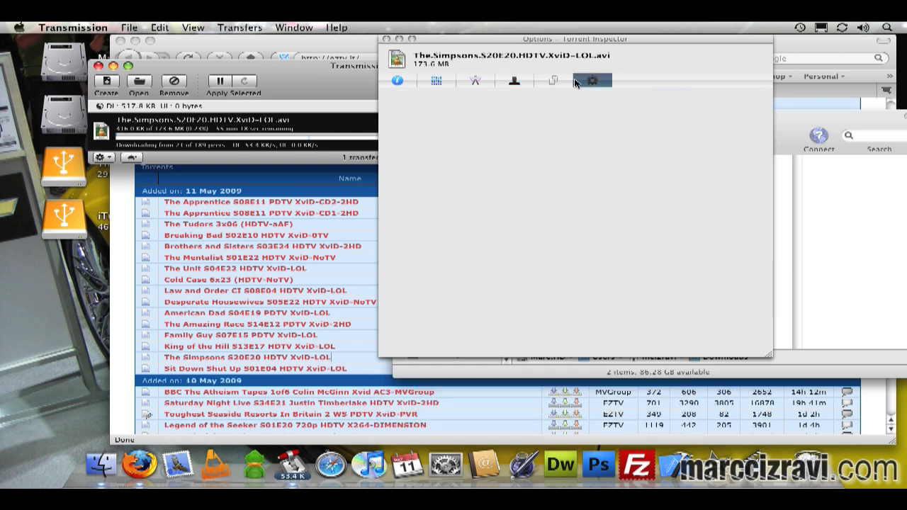
left_click(553, 80)
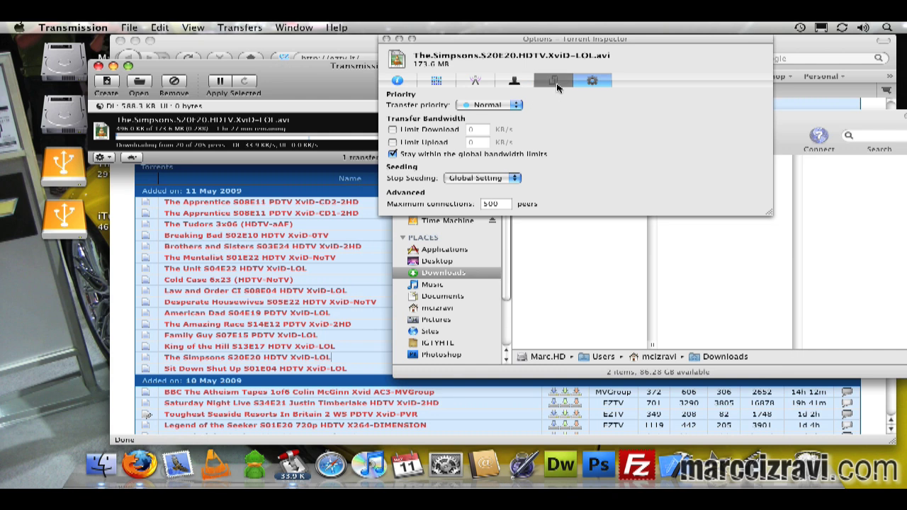
left_click(397, 80)
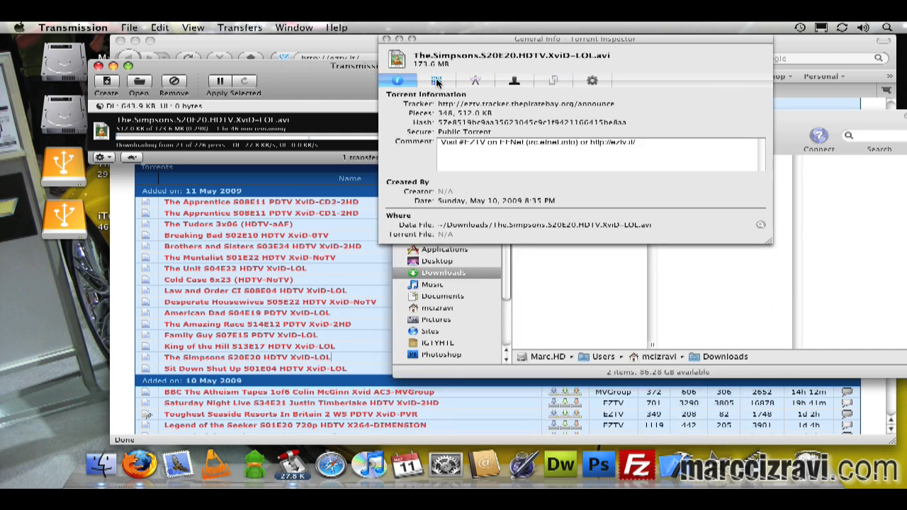
left_click(386, 40)
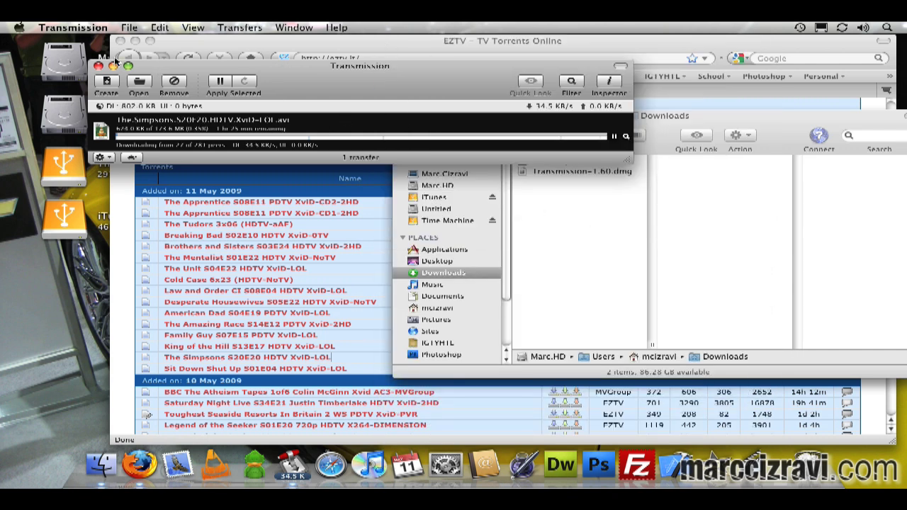
Close the Transmission and Downloads folder windows and return to the EZTV page
left_click(99, 66)
left_click(556, 177)
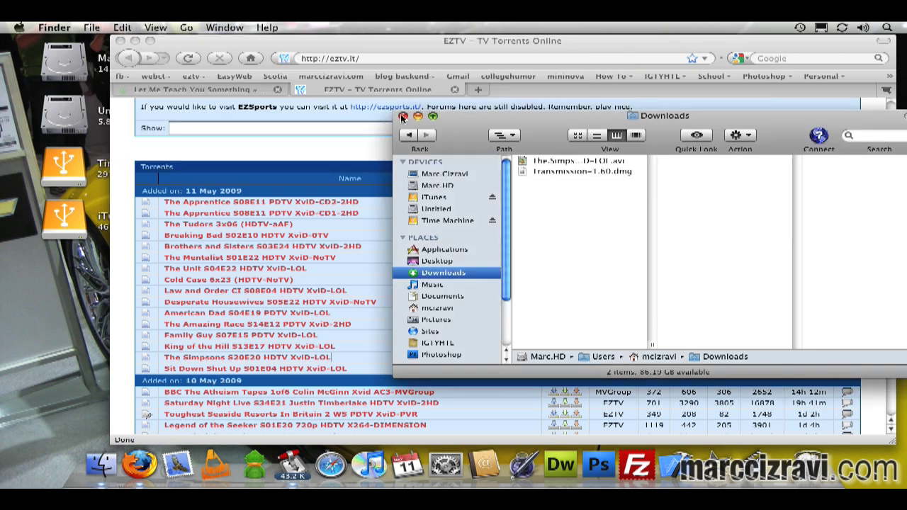
left_click(402, 116)
left_click(445, 314)
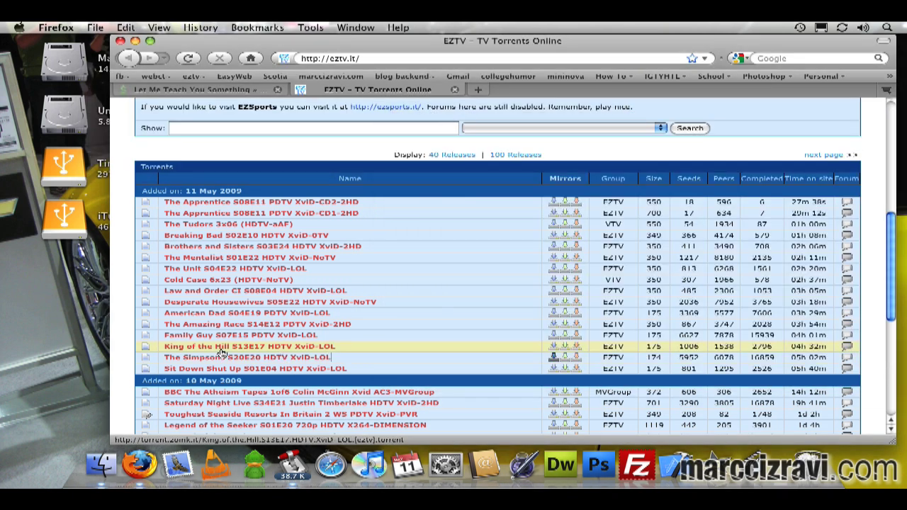
Add the Family Guy S07E15 torrent to Transmission, then download American Dad S04E19 from a mirror
left_click(209, 337)
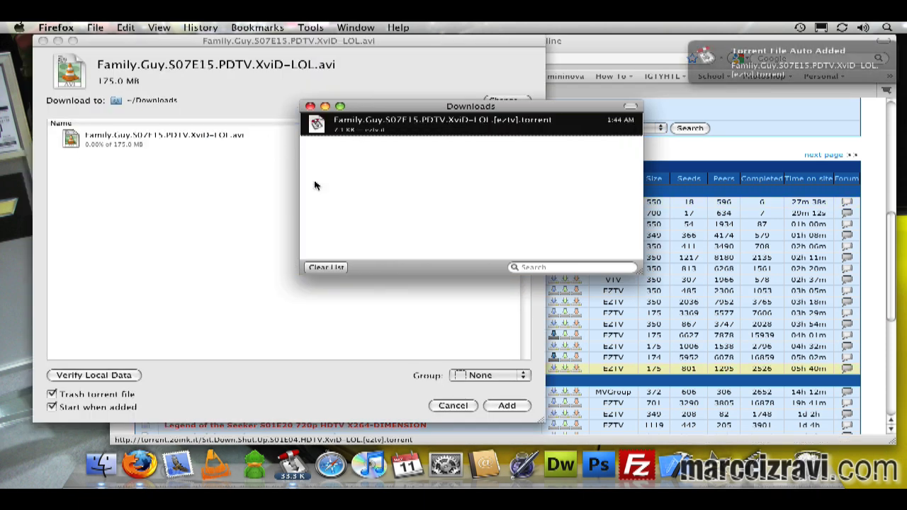
left_click(310, 106)
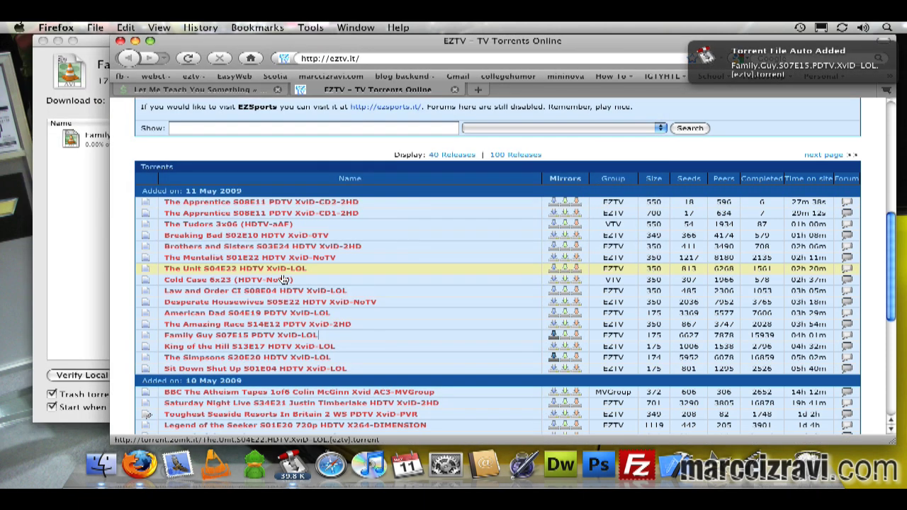
left_click(92, 249)
left_click(507, 405)
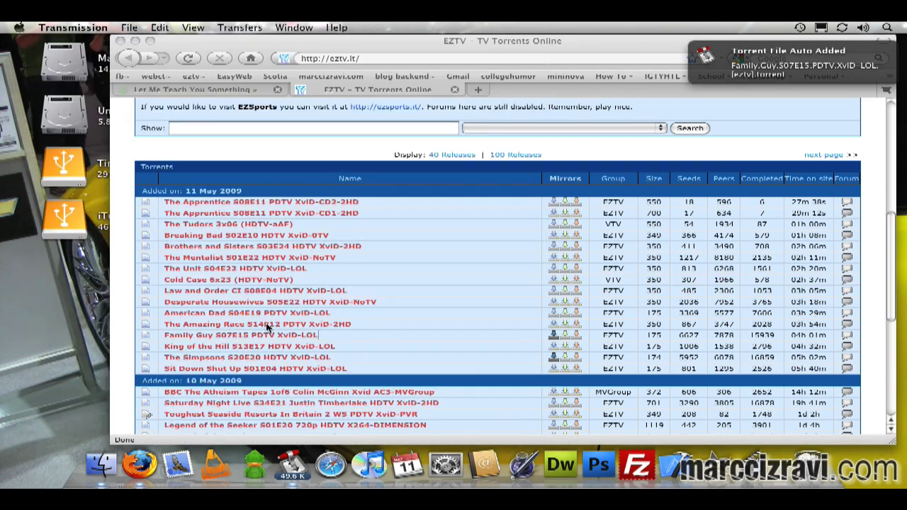
left_click(365, 321)
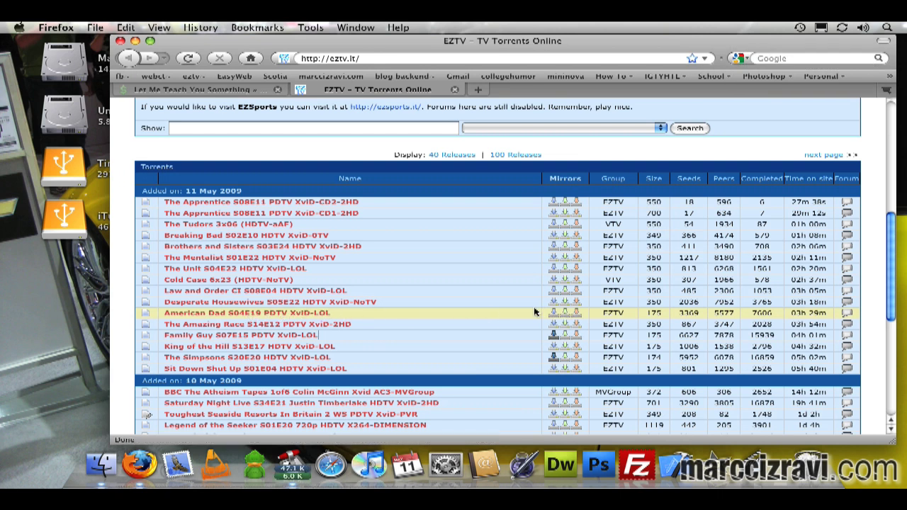
left_click(559, 315)
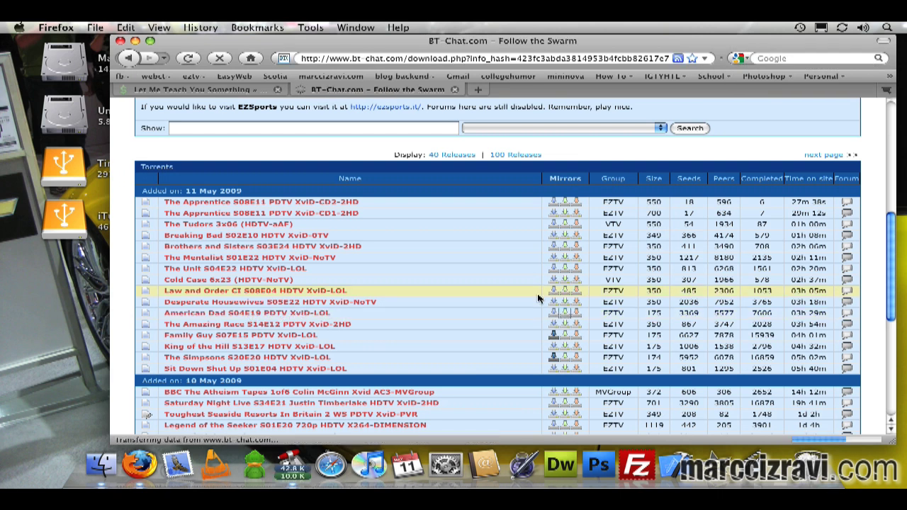